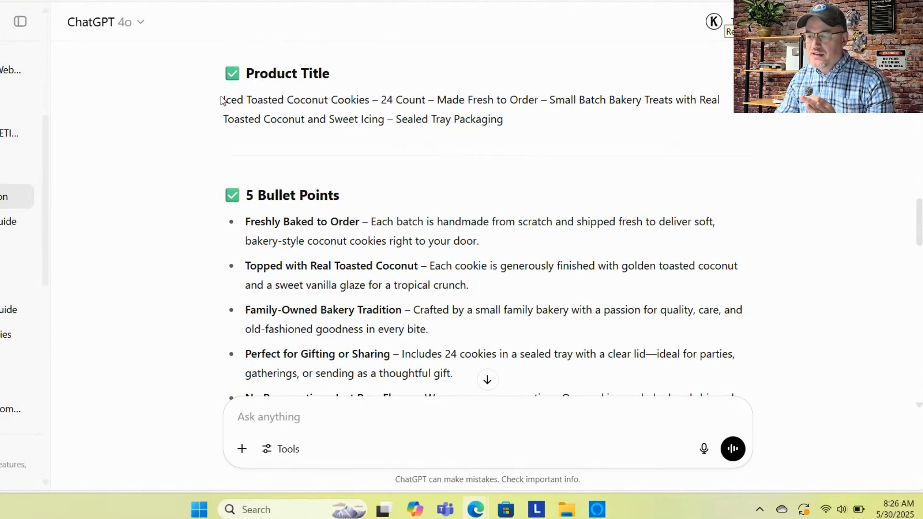
Review the generated product title and the five bullet points of the Iced Toasted Coconut Cookies listing
drag(221, 100, 520, 125)
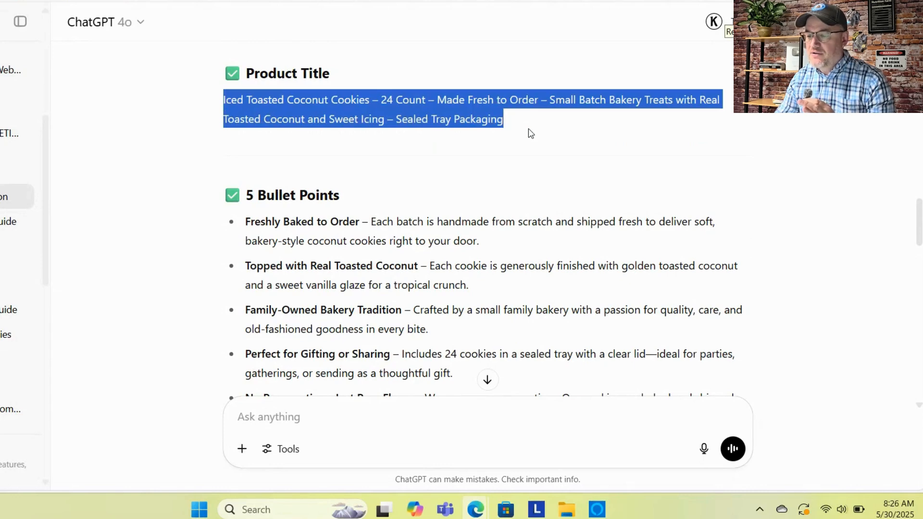
click(528, 139)
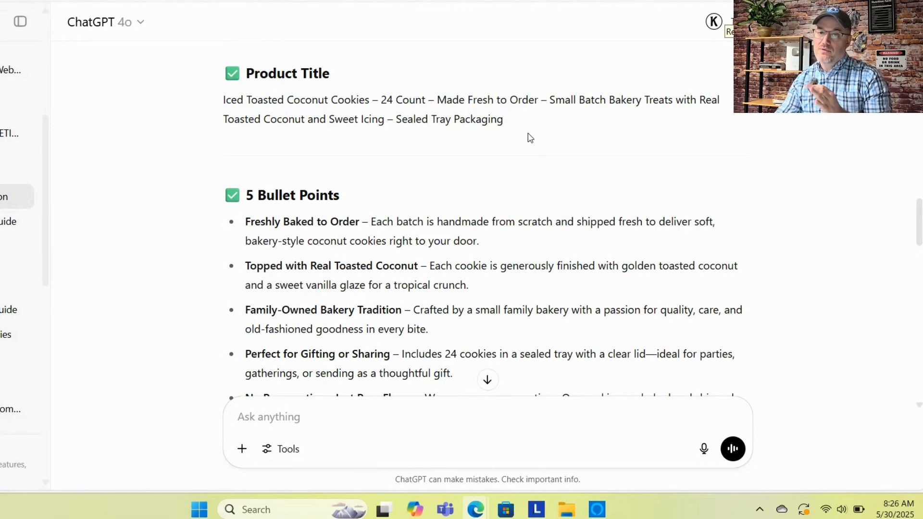
scroll(534, 135, down, 1)
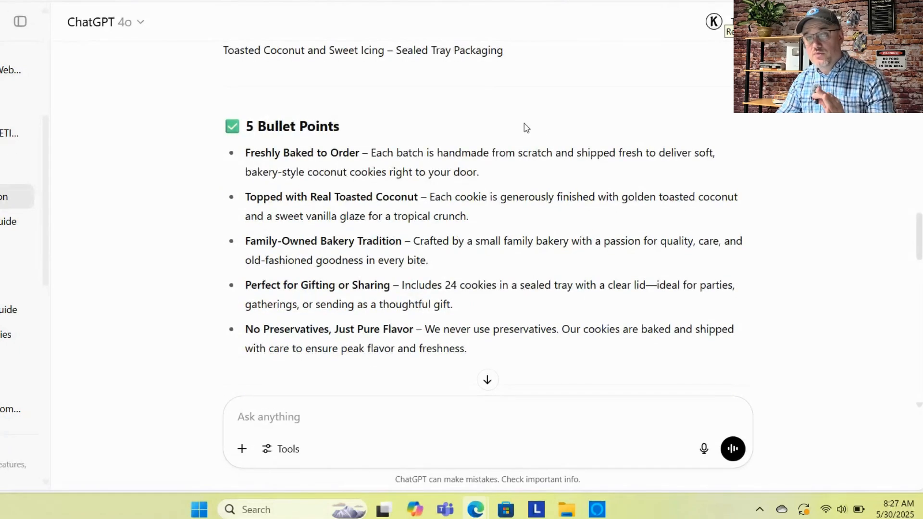
scroll(394, 193, down, 2)
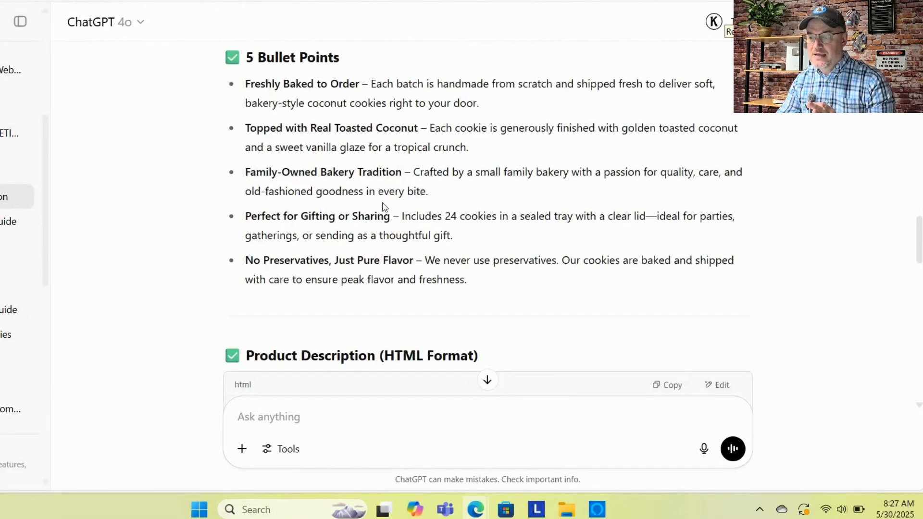
scroll(382, 202, up, 2)
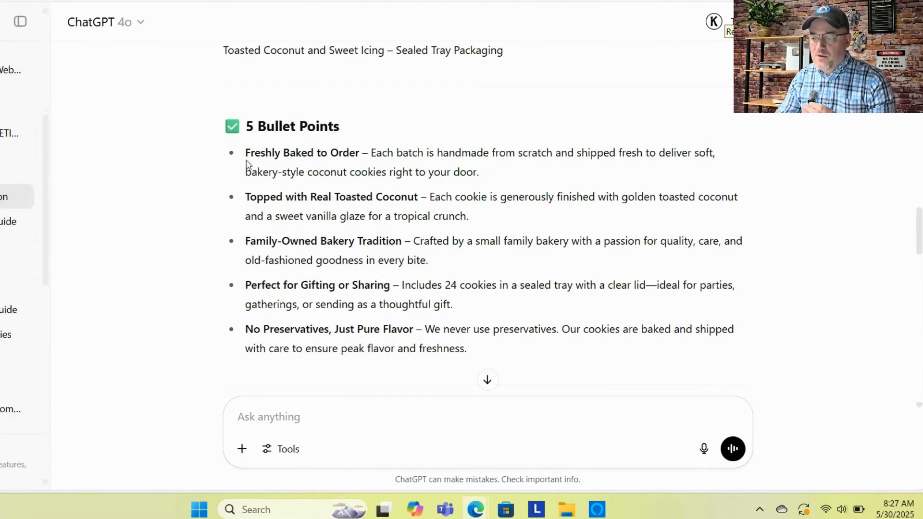
drag(246, 154, 469, 350)
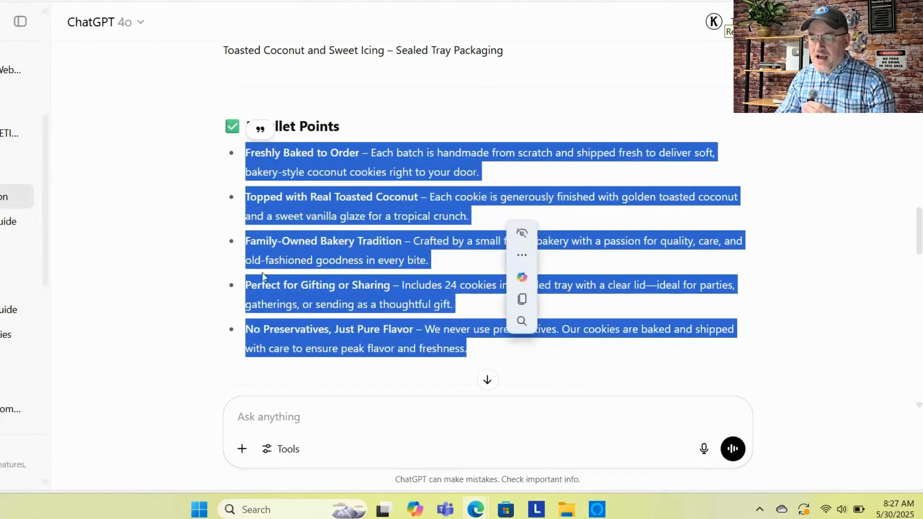
click(199, 258)
scroll(200, 258, down, 5)
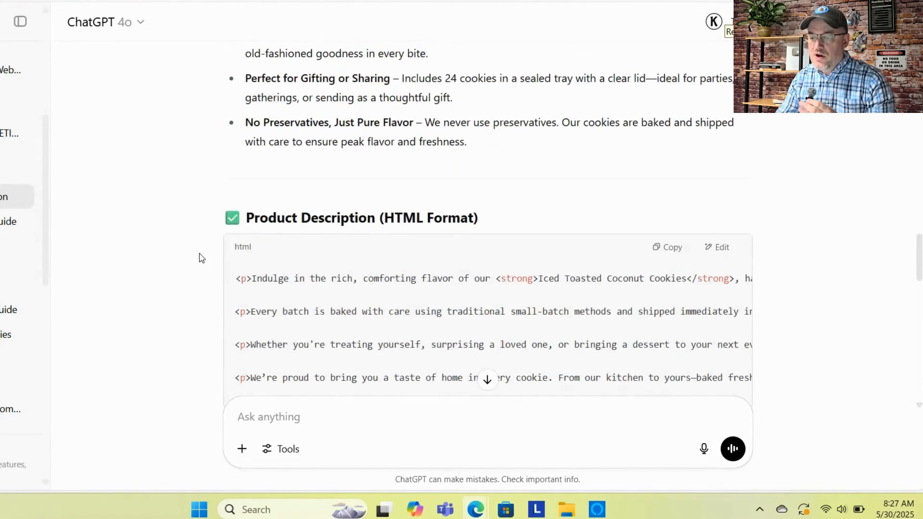
Ask the assistant to "please change the format of the html description into standard format"
scroll(201, 258, down, 3)
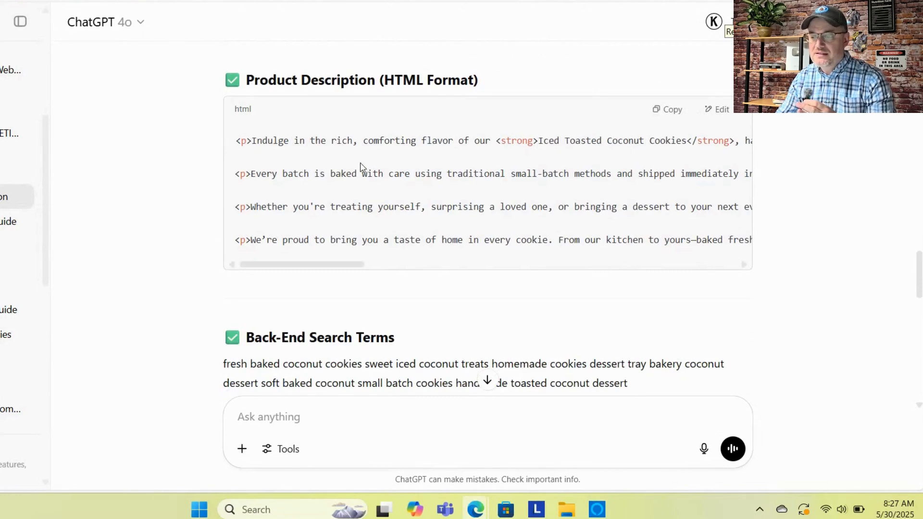
scroll(380, 169, up, 1)
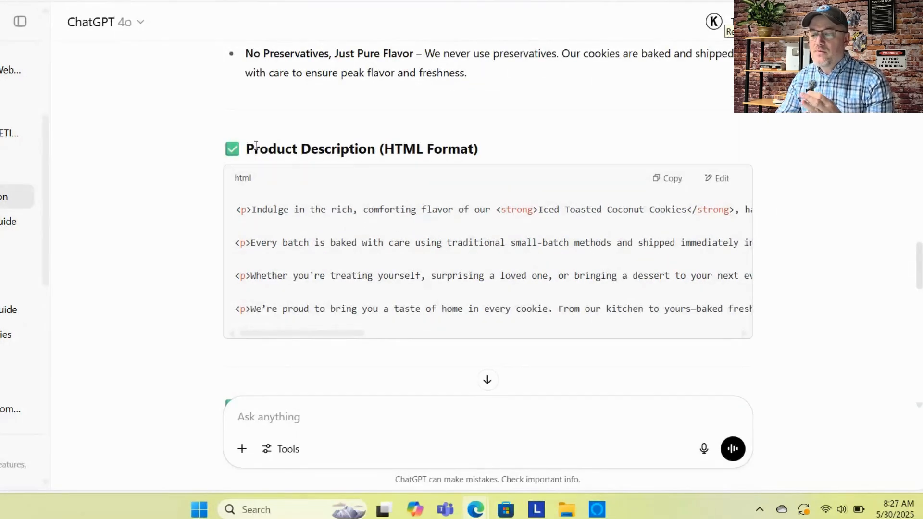
drag(247, 146, 495, 152)
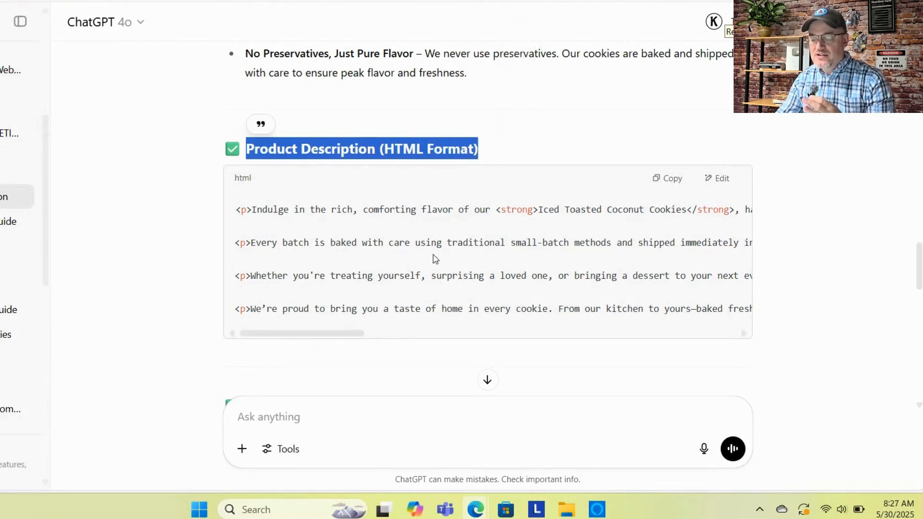
scroll(433, 260, down, 1)
click(145, 236)
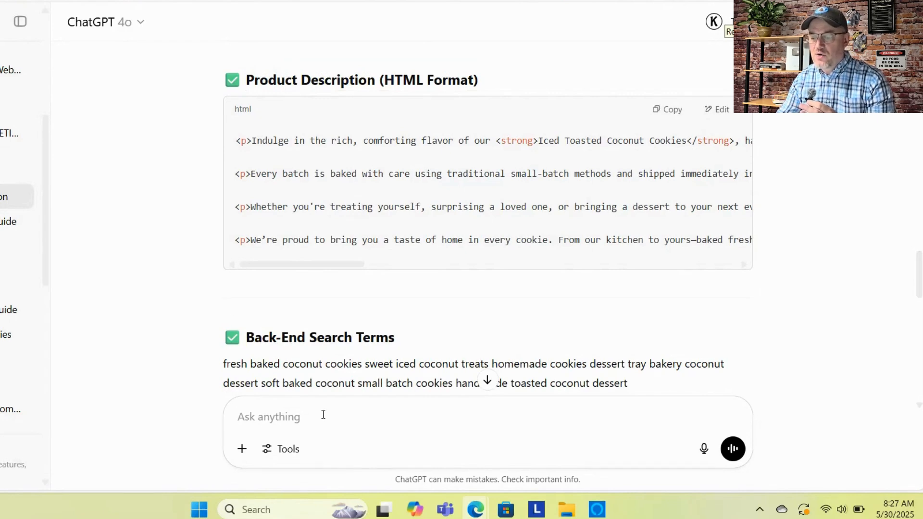
text(ple)
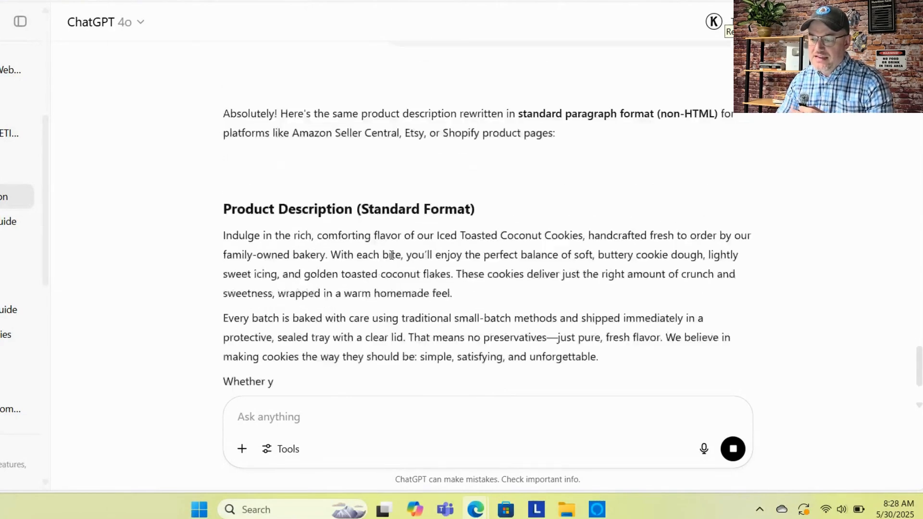
Re-examine the original HTML code of the product description in the earlier reply
scroll(390, 261, up, 5)
scroll(391, 260, up, 15)
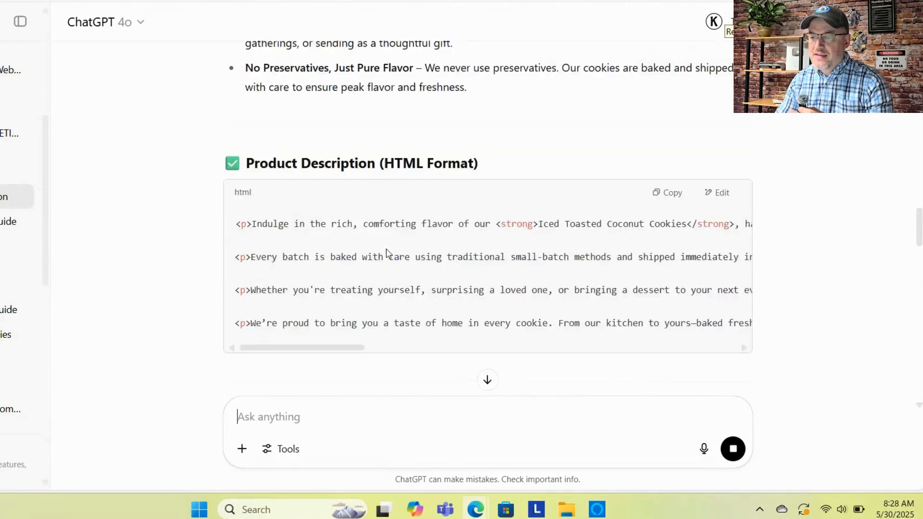
scroll(384, 255, down, 2)
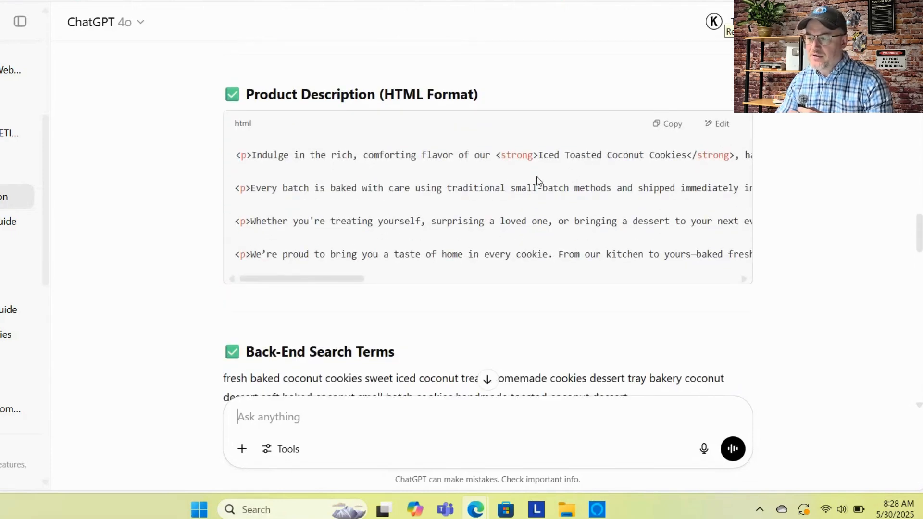
drag(235, 155, 527, 297)
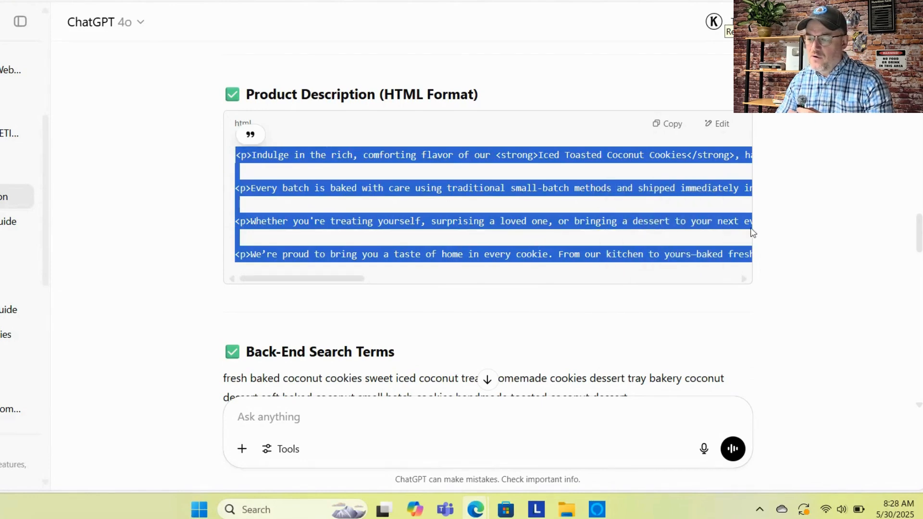
click(787, 230)
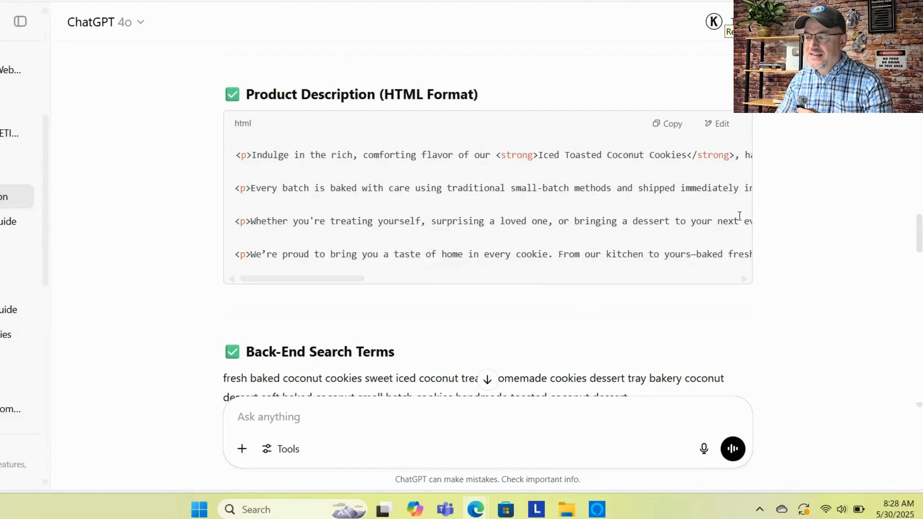
Review the back-end search terms and the Amazon-compliant image prompts, including the white-background hero image
scroll(511, 247, down, 6)
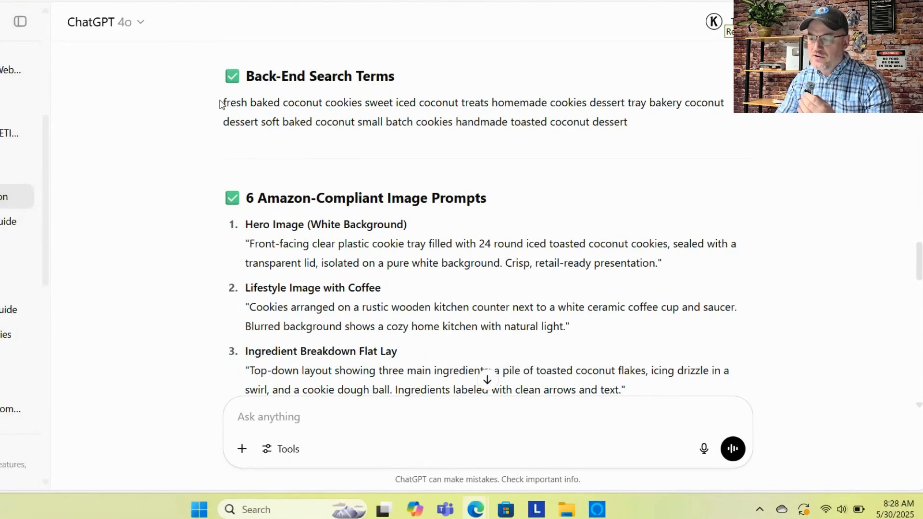
drag(221, 104, 645, 175)
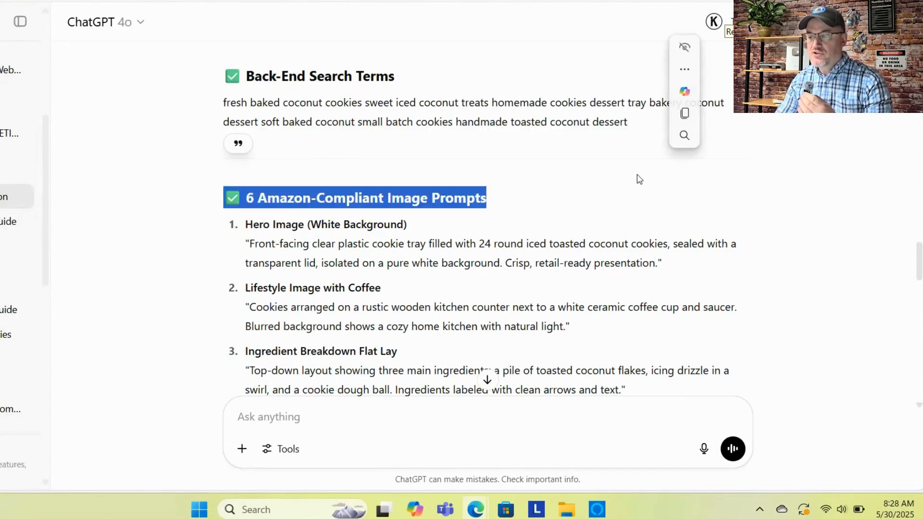
click(153, 233)
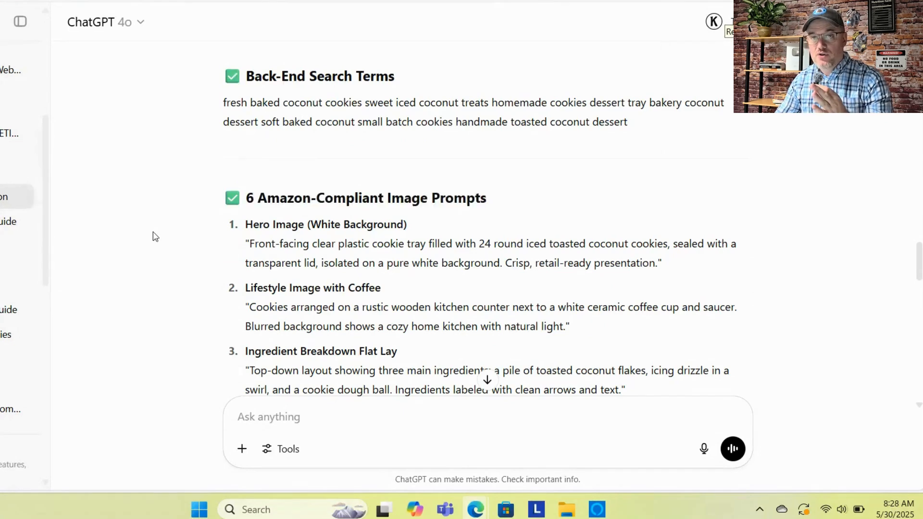
scroll(182, 244, down, 3)
scroll(355, 144, up, 2)
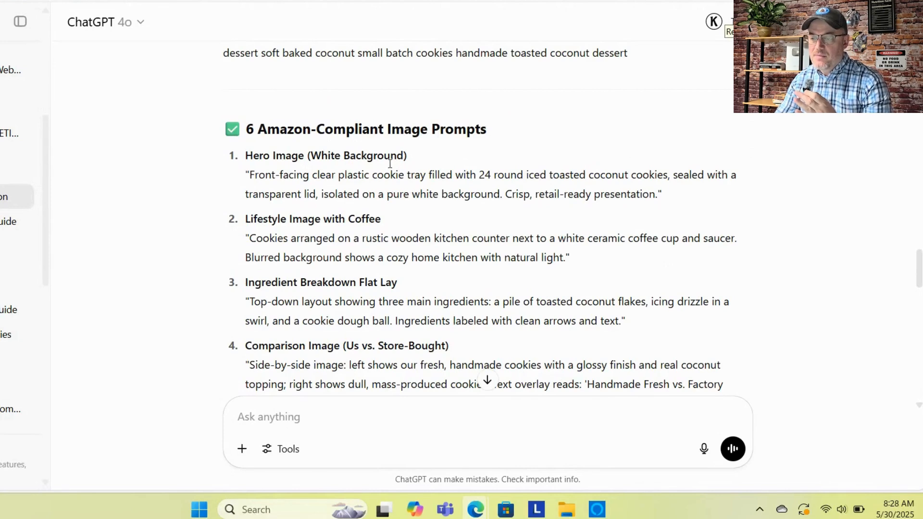
drag(245, 159, 433, 159)
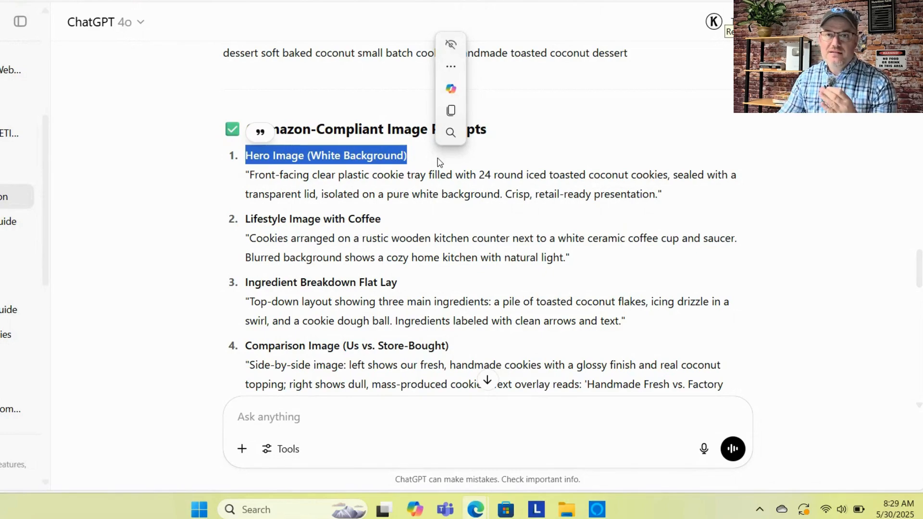
click(212, 221)
Read through the rewritten product description in standard paragraph format
scroll(214, 221, down, 7)
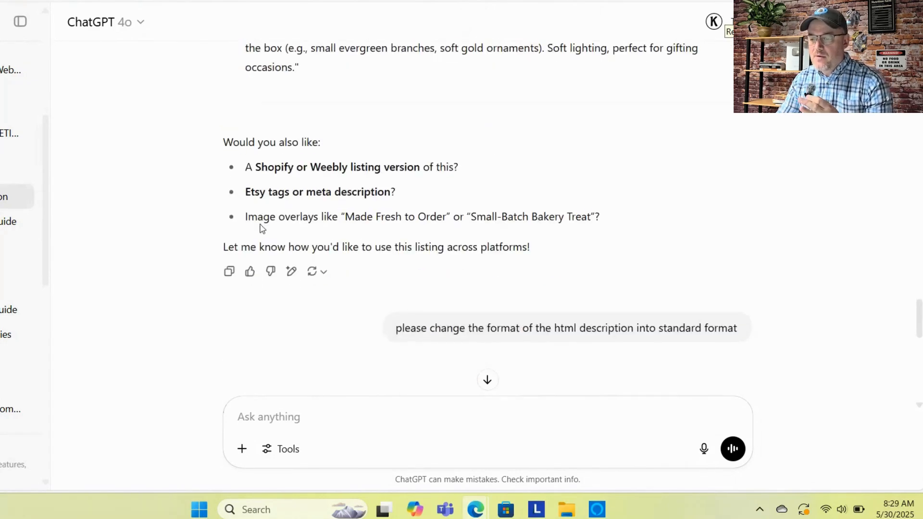
scroll(262, 226, down, 10)
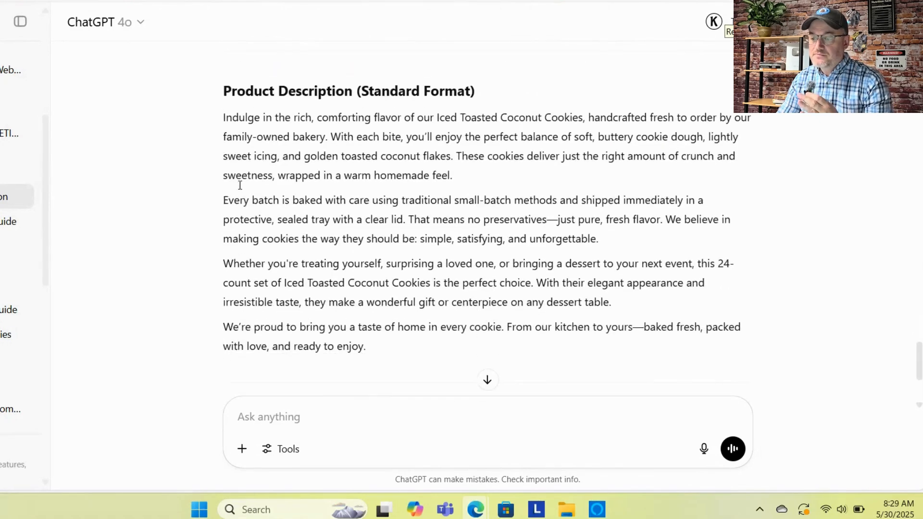
drag(223, 92, 354, 91)
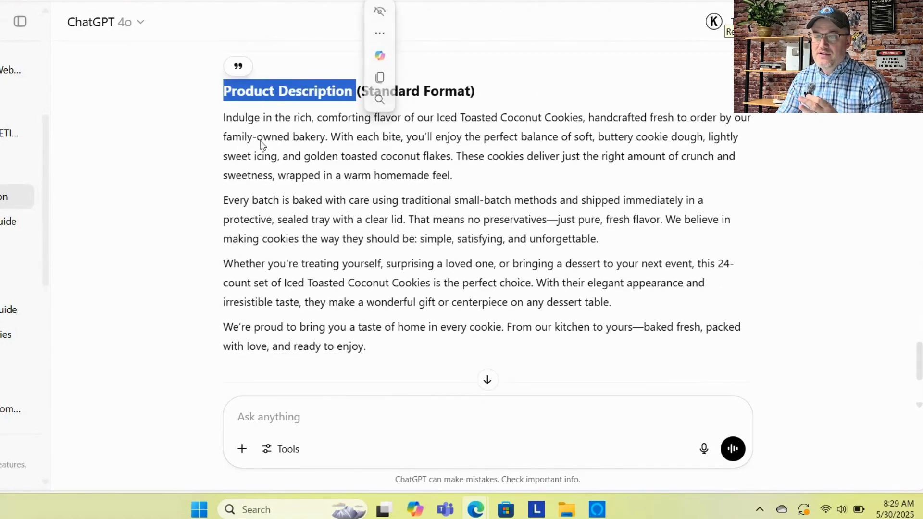
drag(223, 117, 437, 352)
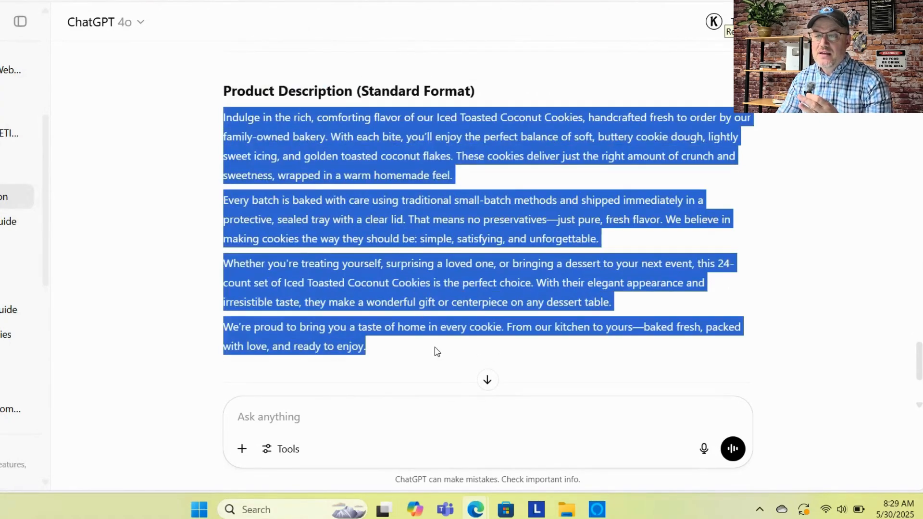
click(206, 247)
View the uploaded cookie photos attached to the original listing request at full size
scroll(208, 246, up, 12)
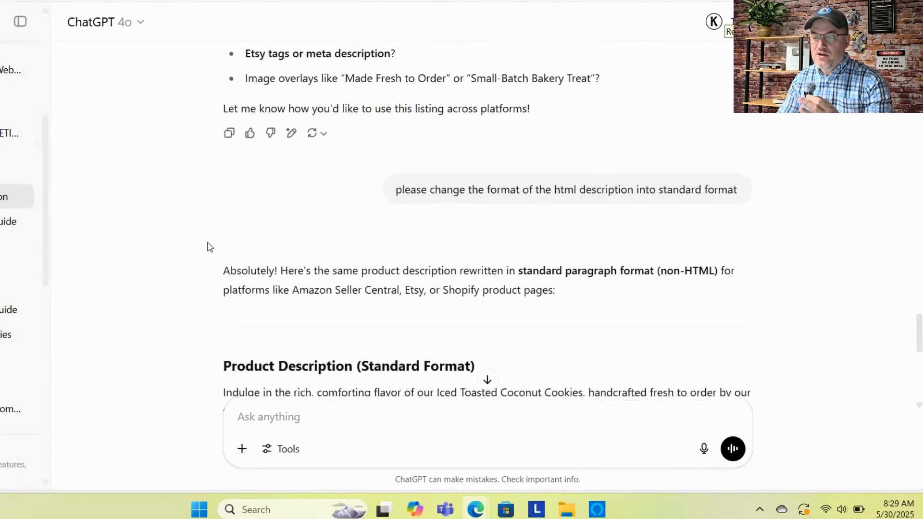
scroll(210, 247, up, 3)
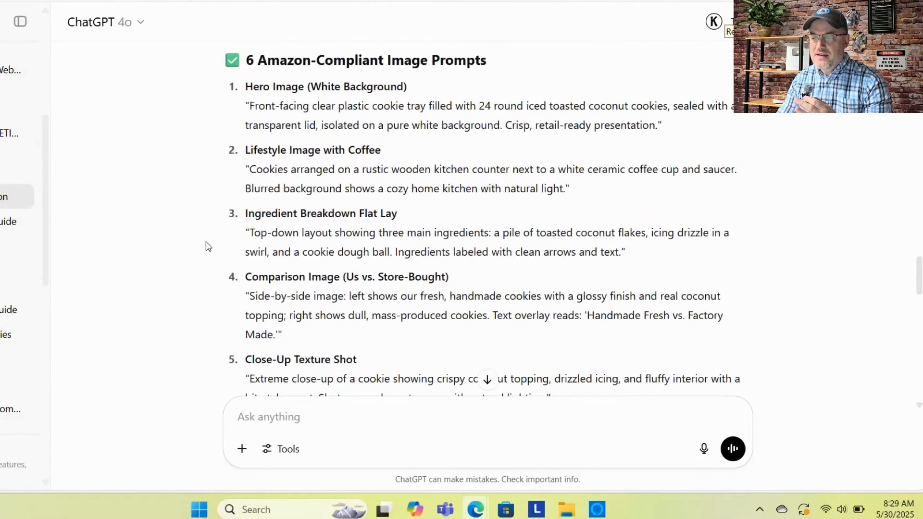
scroll(205, 230, up, 4)
scroll(245, 151, down, 2)
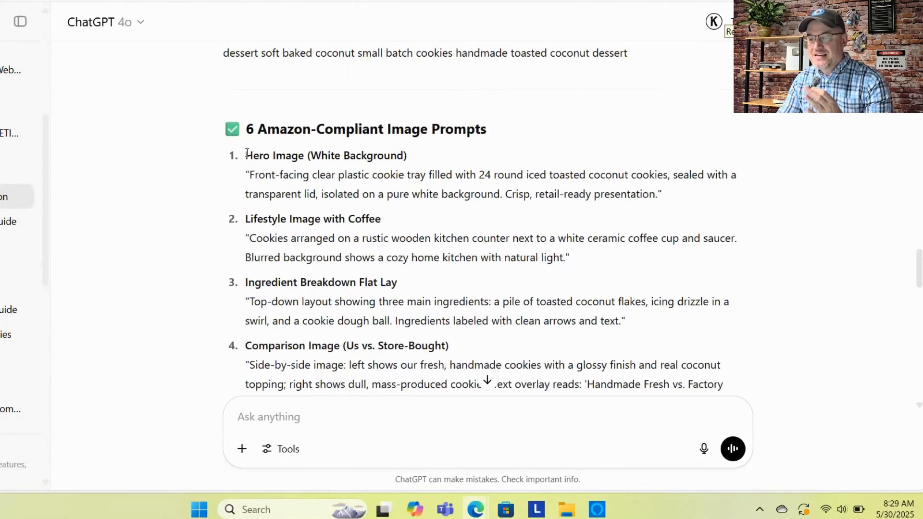
scroll(842, 229, up, 15)
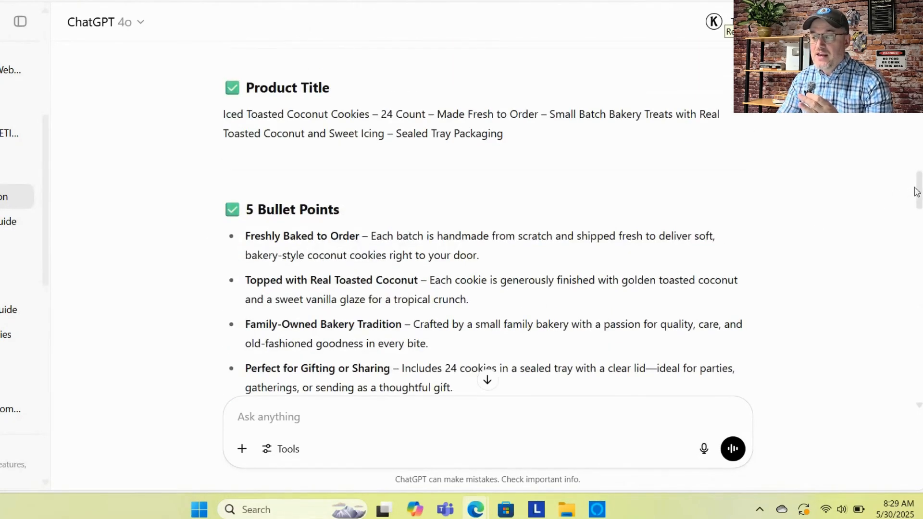
scroll(916, 193, up, 12)
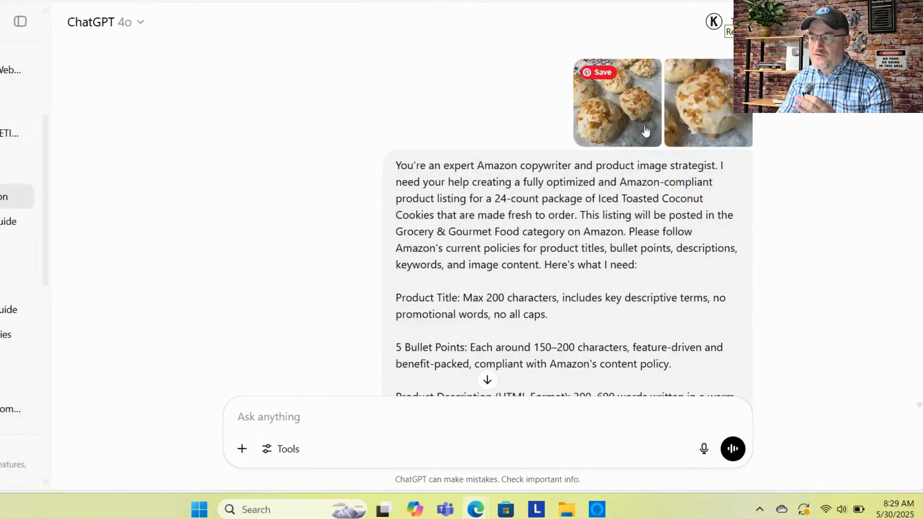
click(643, 129)
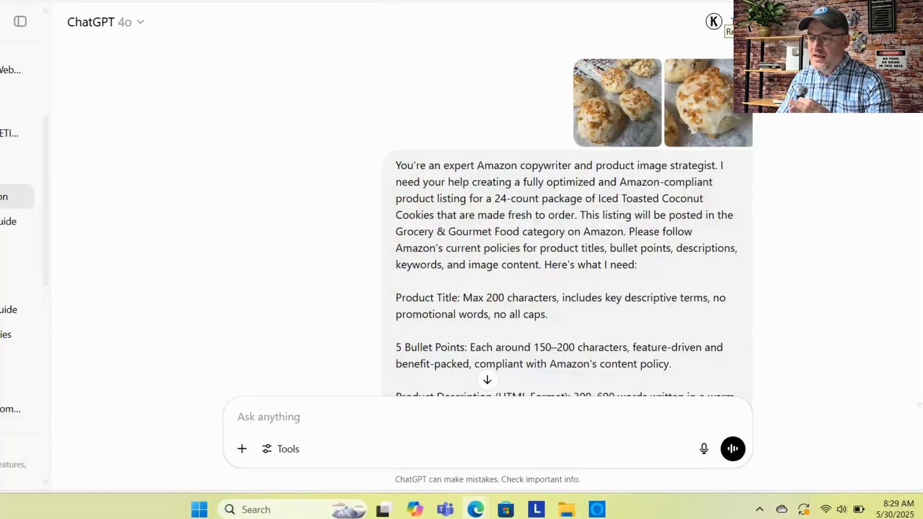
click(748, 131)
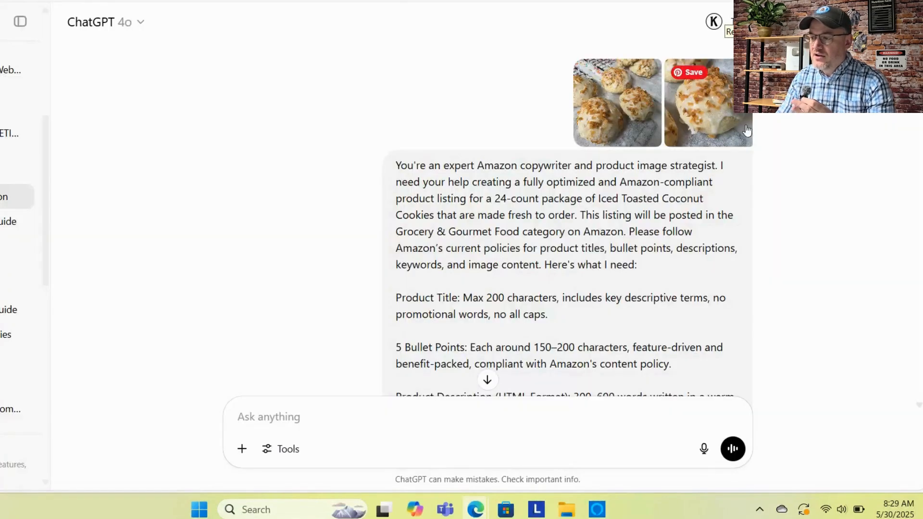
click(708, 124)
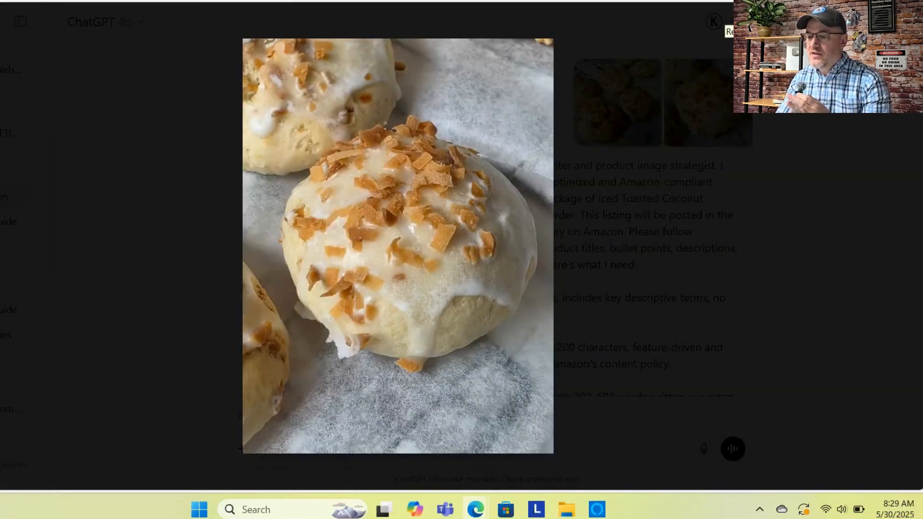
click(634, 286)
Copy the Hero Image (White Background) prompt from the Amazon-compliant image prompts and paste it into the message box
scroll(463, 268, down, 12)
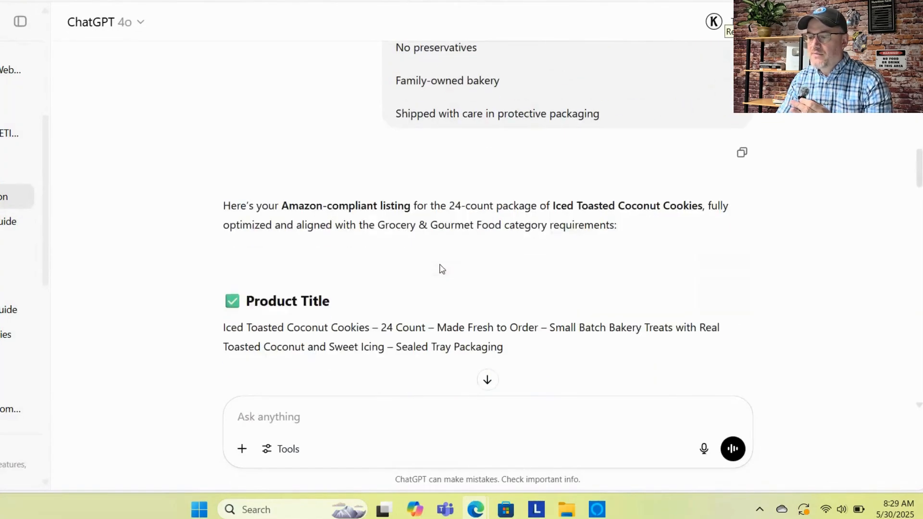
scroll(442, 269, down, 15)
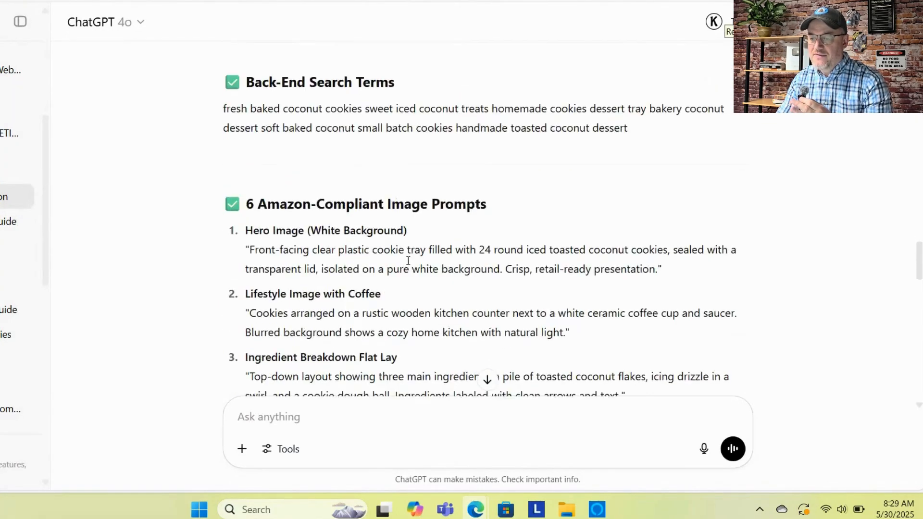
scroll(408, 261, down, 1)
drag(246, 163, 610, 205)
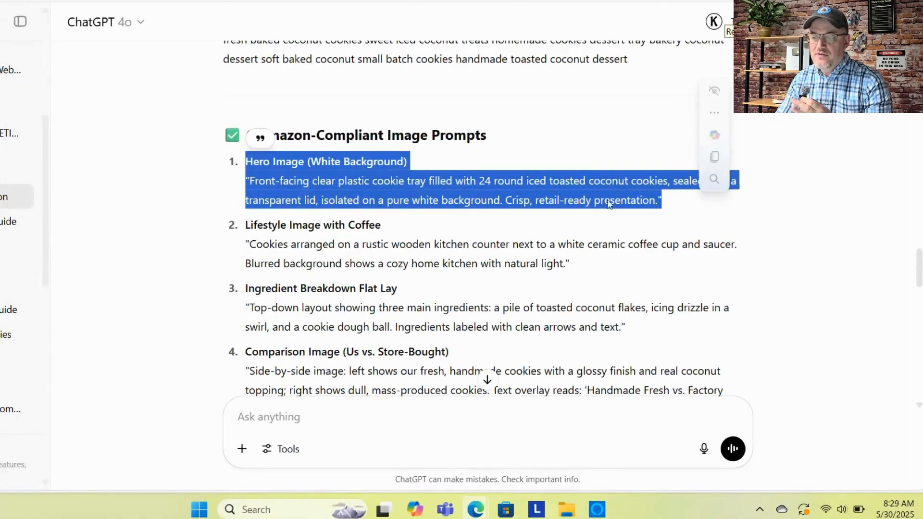
right_click(610, 204)
click(630, 208)
click(448, 419)
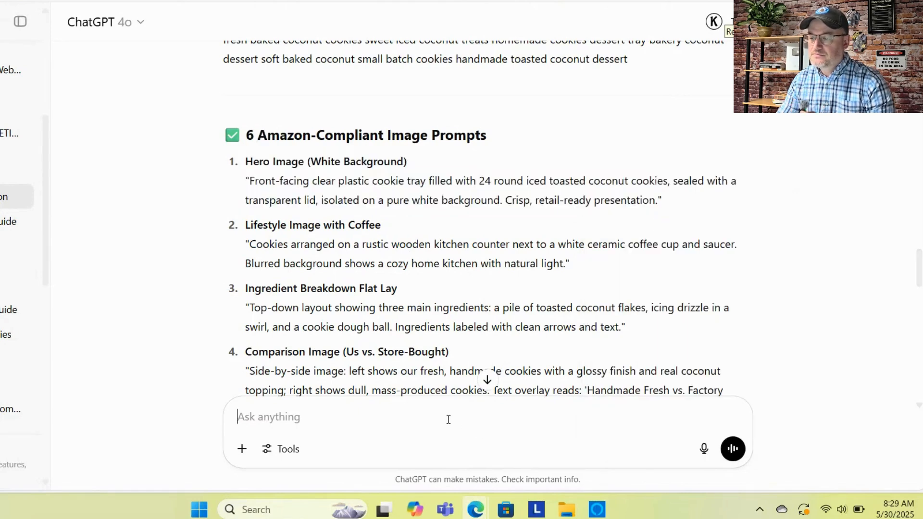
right_click(448, 419)
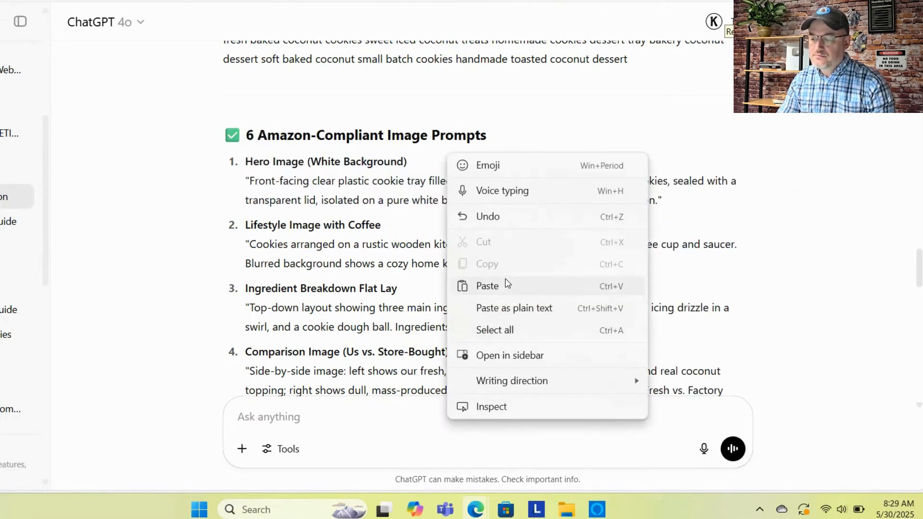
click(488, 286)
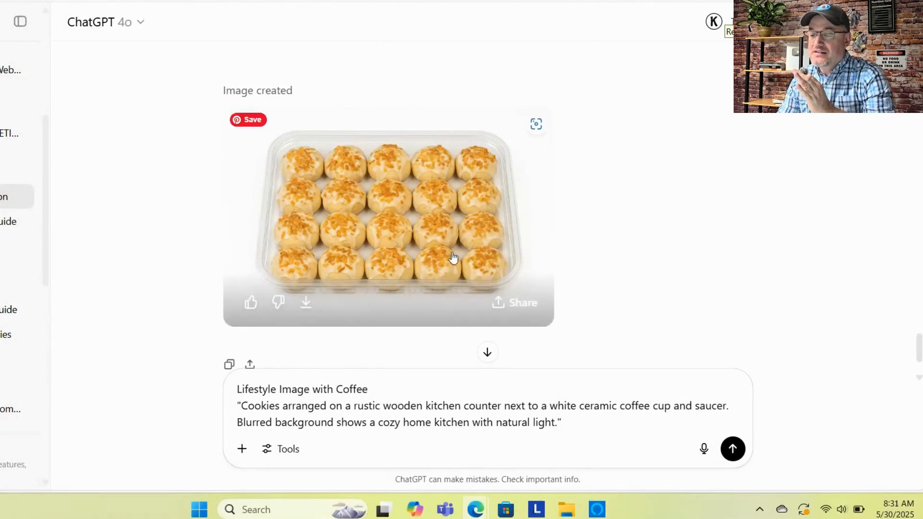
Examine the generated white-background cookie tray image and the lifestyle image with coffee
click(392, 246)
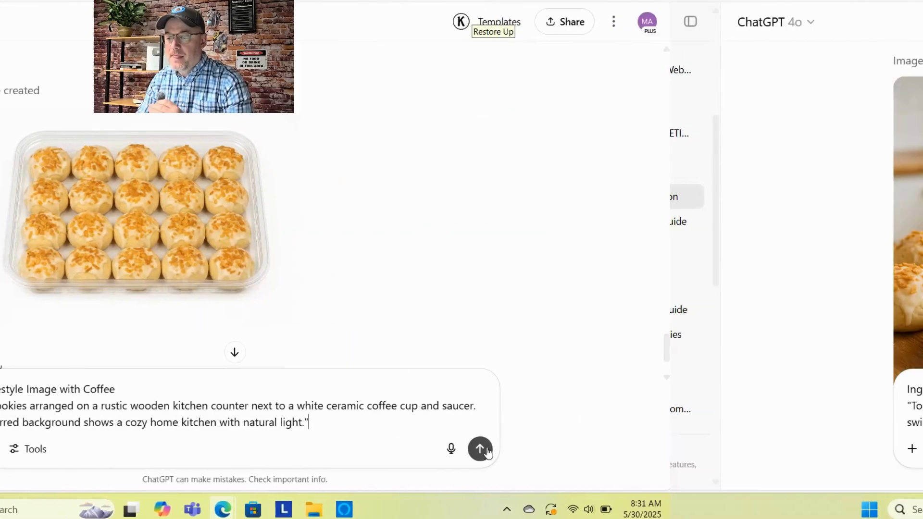
scroll(640, 268, up, 2)
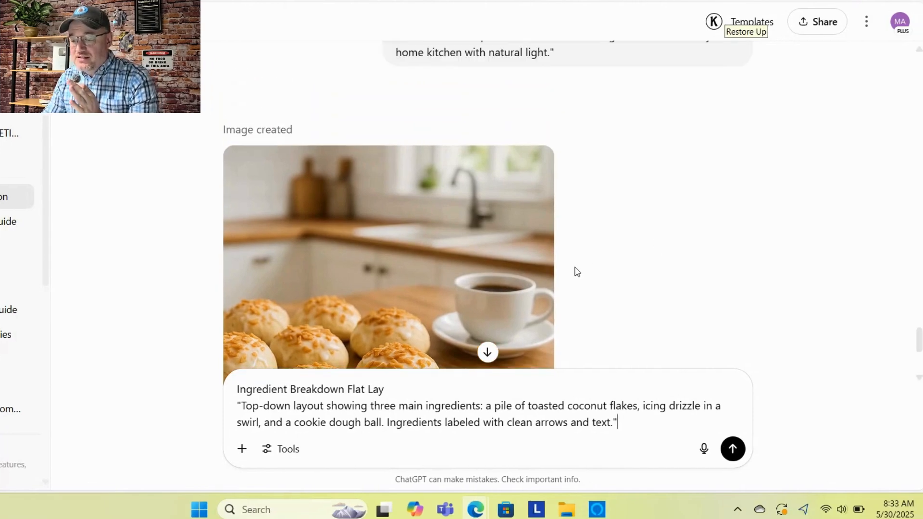
scroll(561, 262, down, 1)
scroll(557, 262, up, 3)
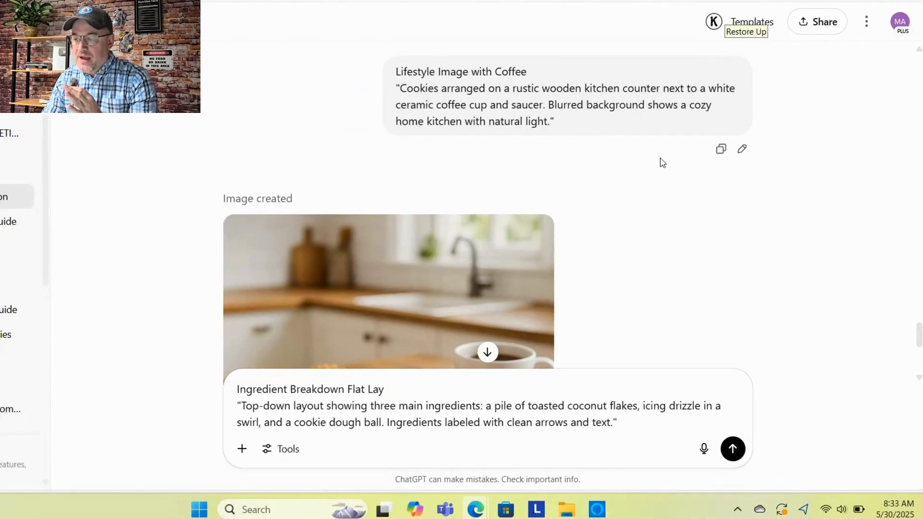
scroll(634, 166, down, 2)
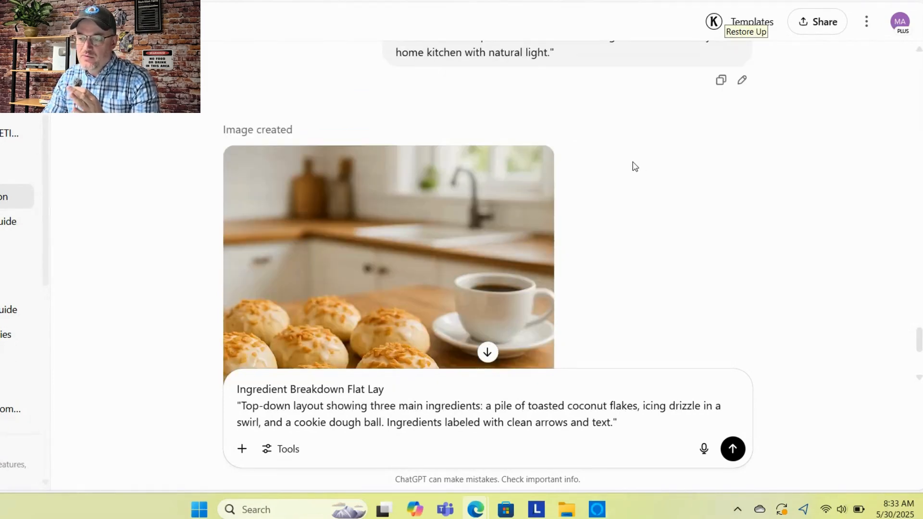
scroll(633, 165, up, 2)
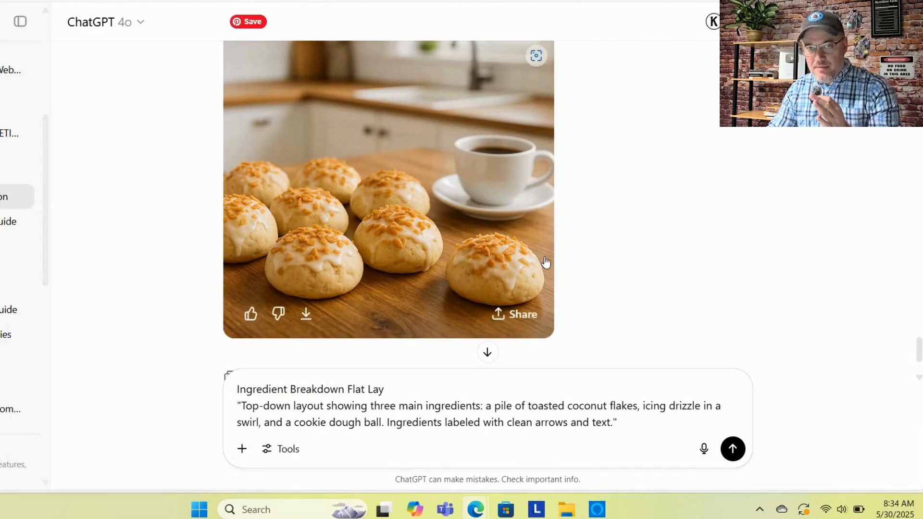
scroll(545, 262, down, 2)
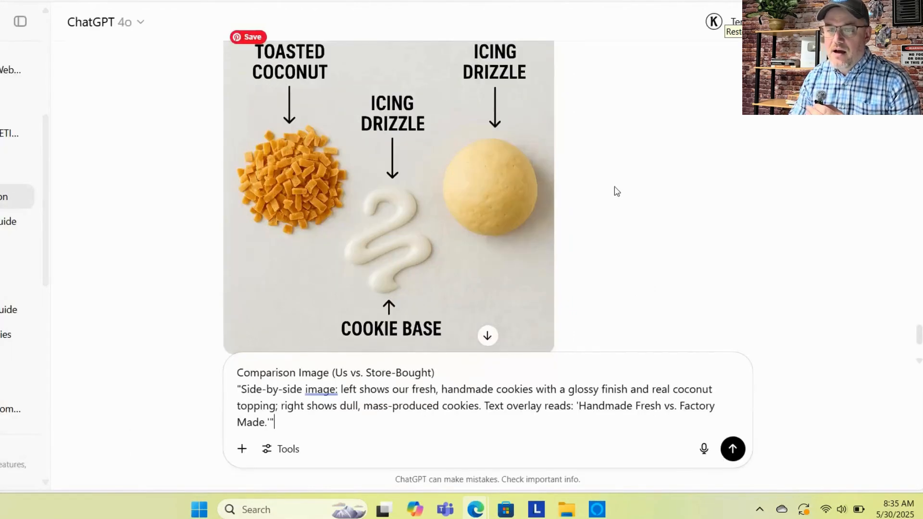
Submit the Comparison Image (Us vs. Store-Bought) prompt and view the generated side-by-side picture
scroll(664, 250, down, 3)
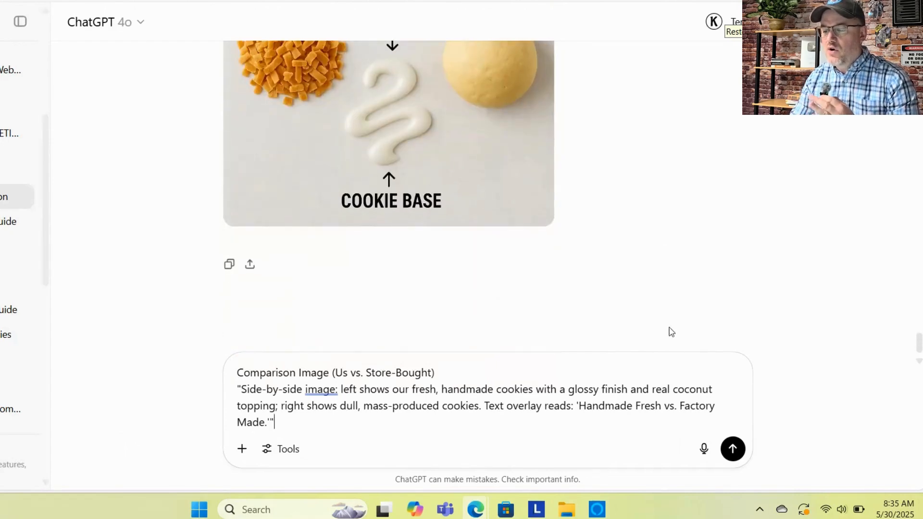
click(731, 449)
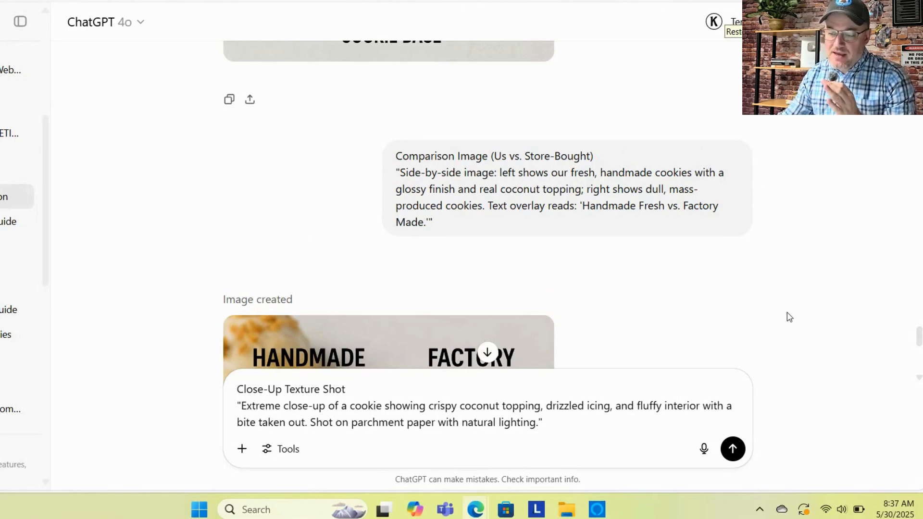
scroll(433, 319, down, 4)
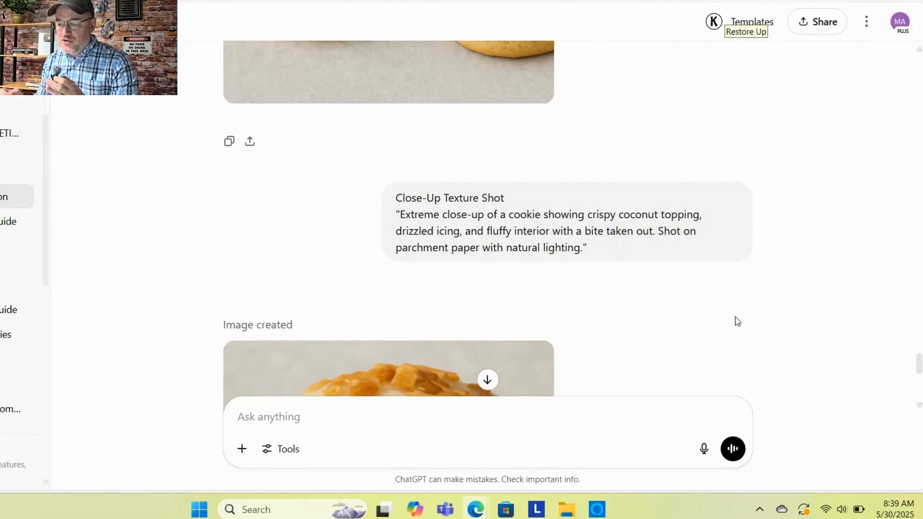
View the generated Close-Up Texture Shot of the bitten cookie at full size
scroll(722, 307, down, 3)
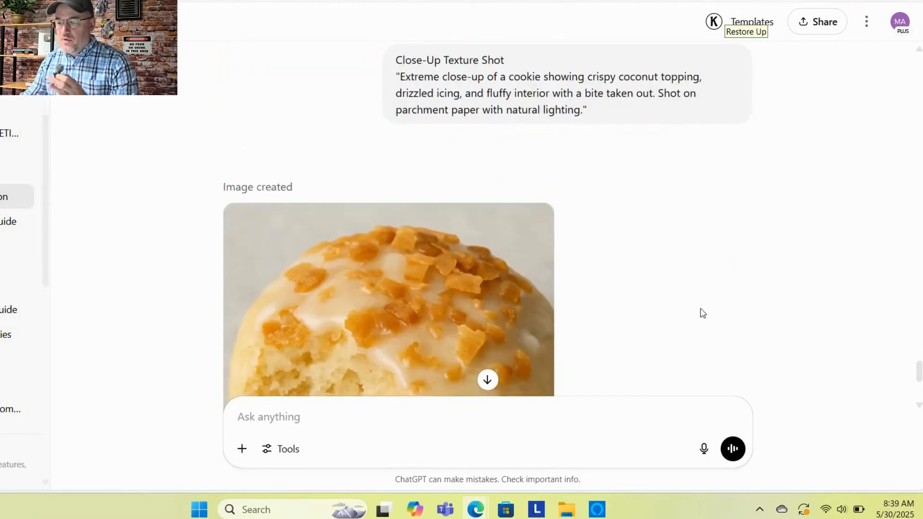
click(466, 335)
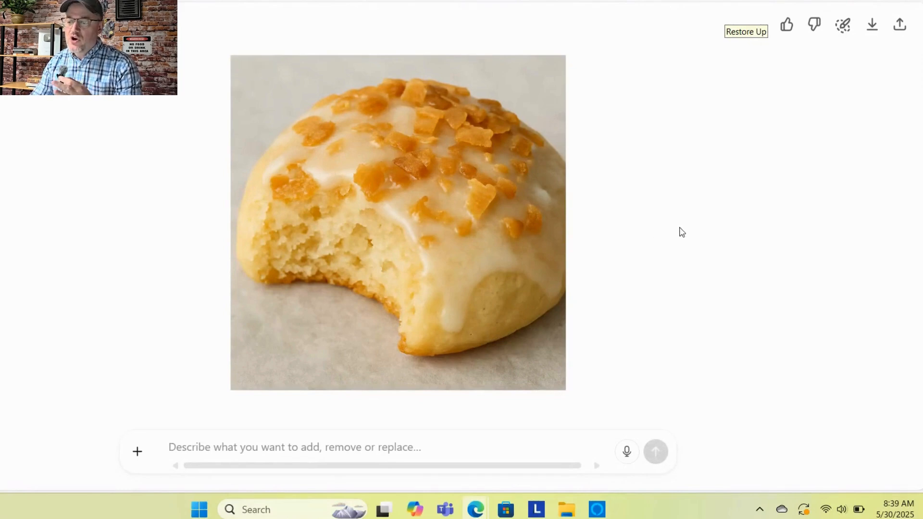
click(10, 25)
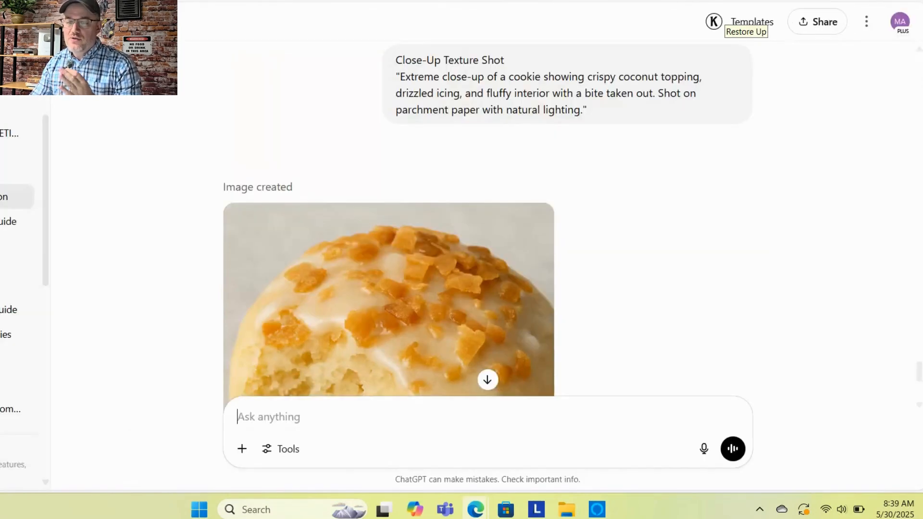
scroll(442, 186, down, 1)
scroll(442, 186, down, 3)
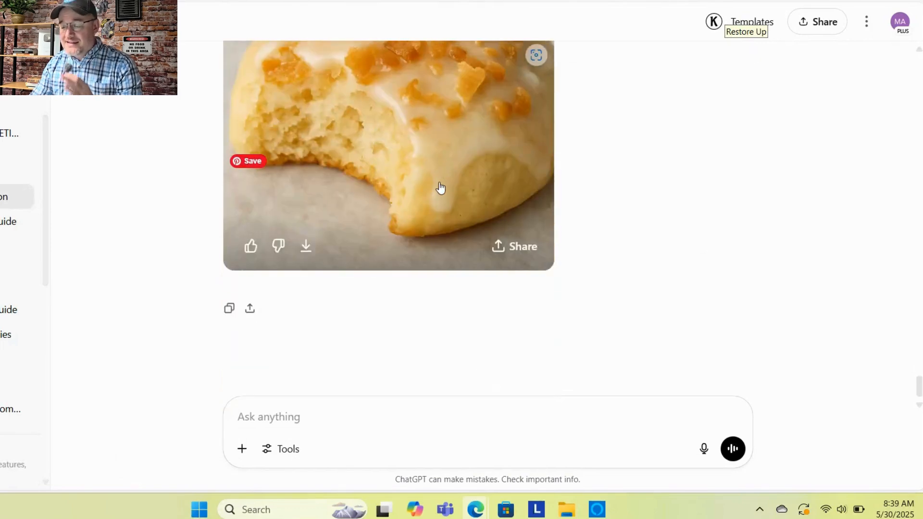
scroll(413, 177, up, 10)
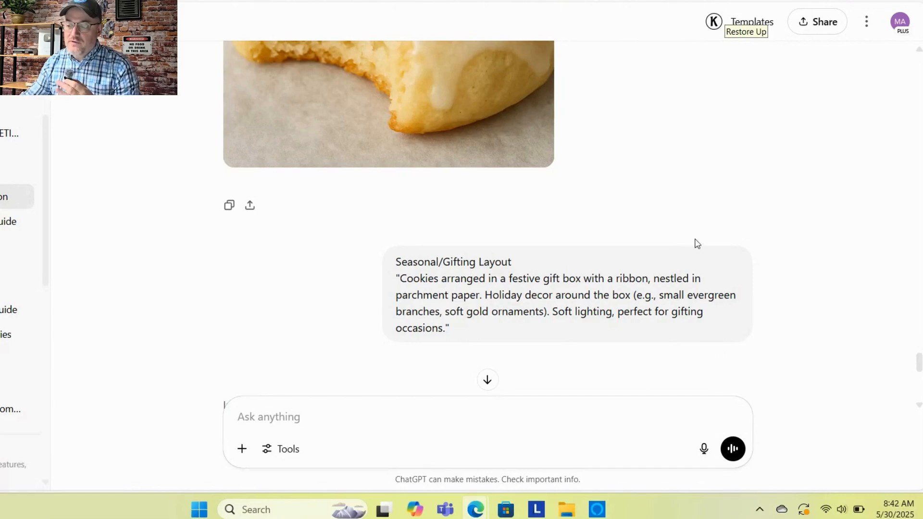
View the Seasonal/Gifting Layout gift-box image and its regenerated version at full size
scroll(690, 250, down, 8)
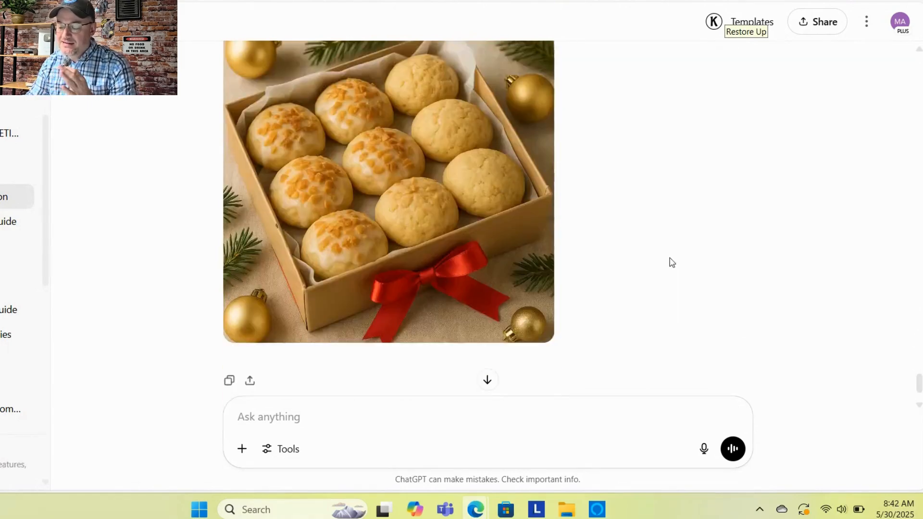
scroll(668, 267, up, 2)
scroll(450, 294, down, 1)
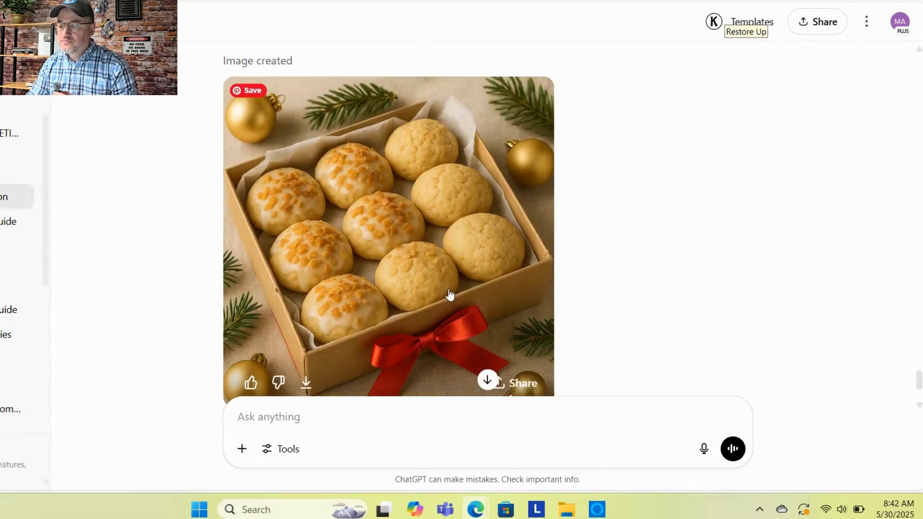
click(450, 294)
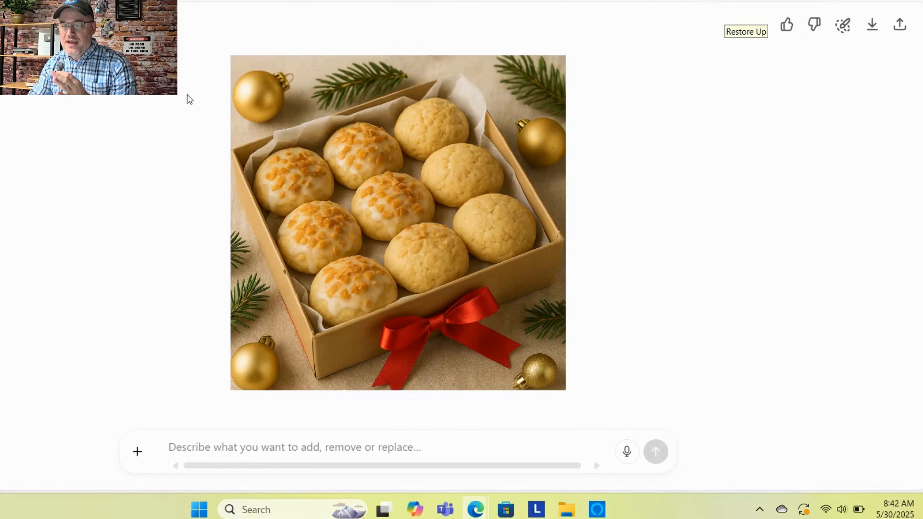
key(Escape)
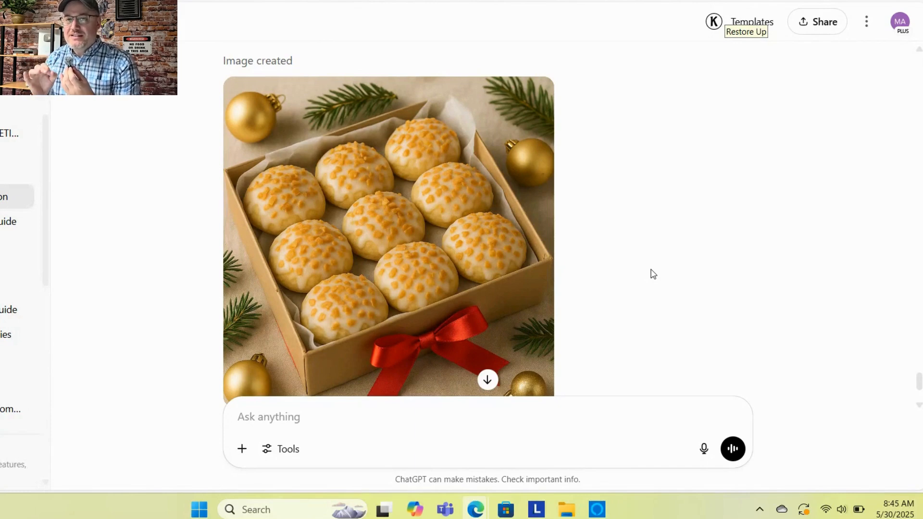
click(492, 259)
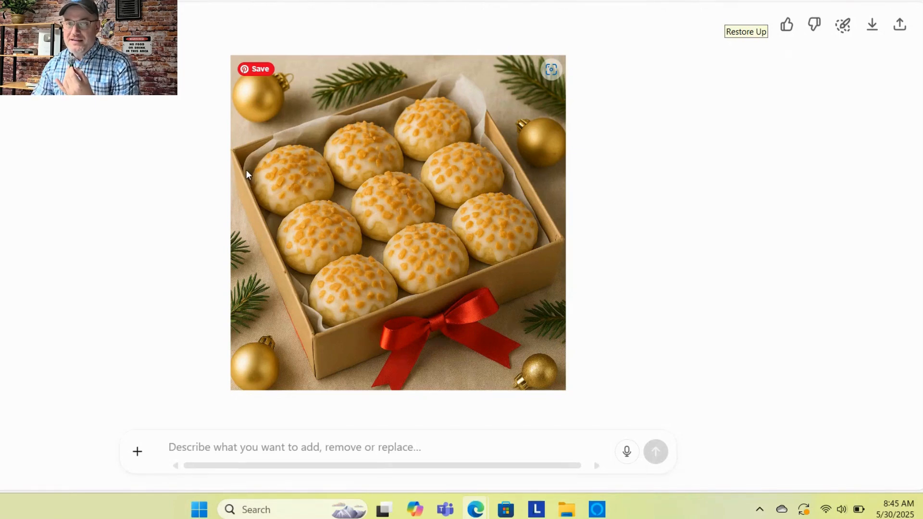
click(1, 24)
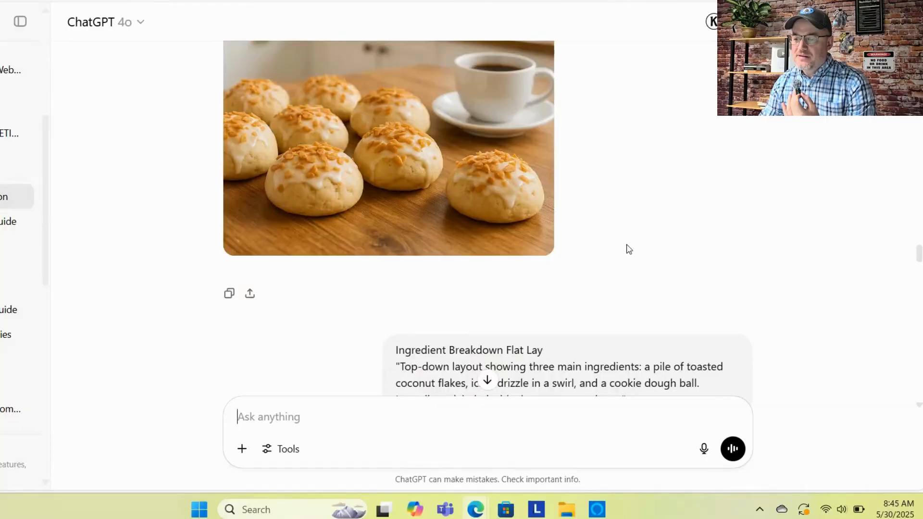
Return to the white-background hero image of the cookie tray and download it
scroll(629, 249, down, 10)
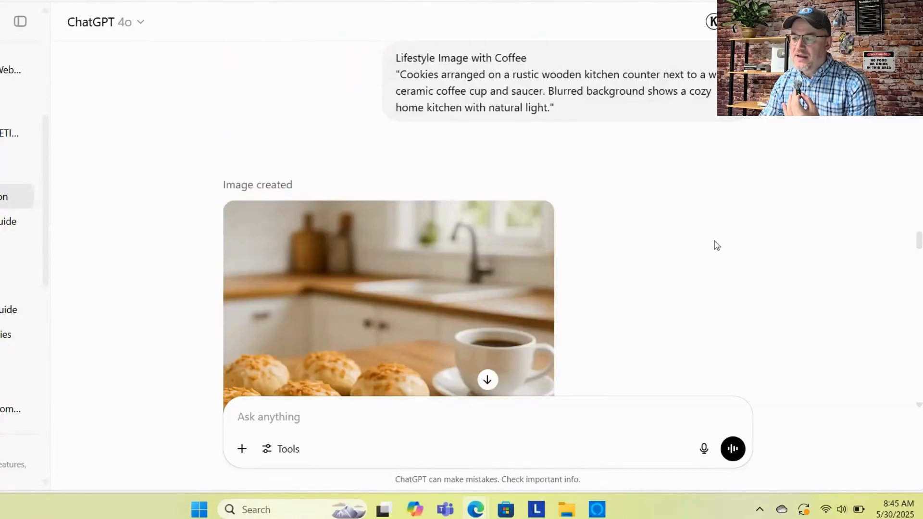
mouse_move(919, 241)
mouse_down()
mouse_move(917, 213)
mouse_move(912, 225)
mouse_up()
mouse_move(465, 189)
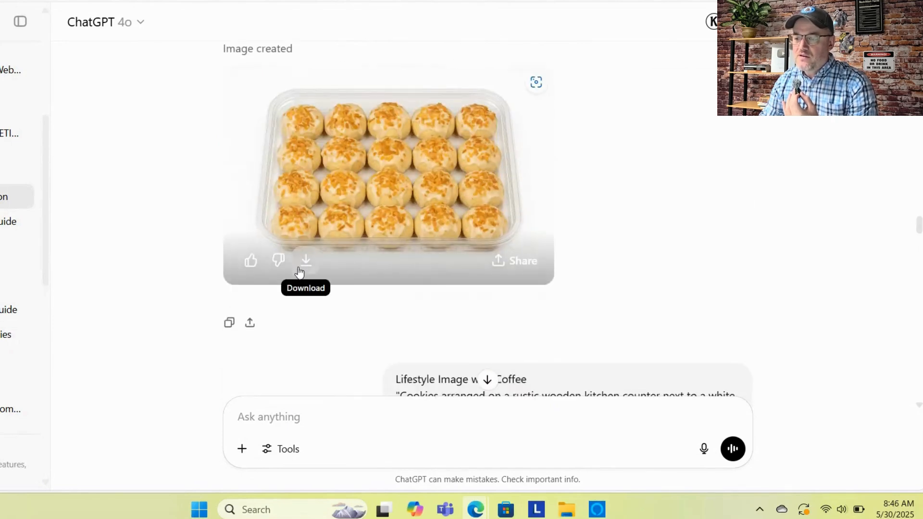
scroll(385, 239, up, 1)
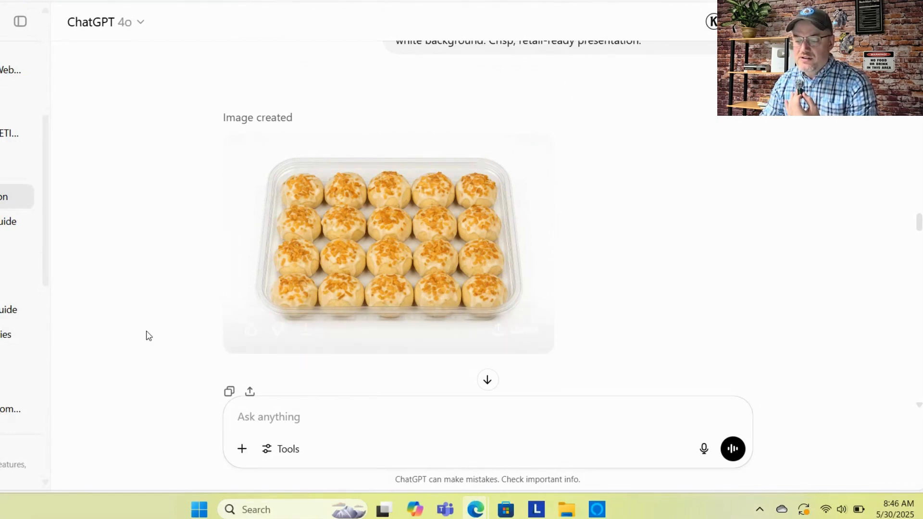
Download the lifestyle image with coffee and the ingredient breakdown flat lay image
scroll(151, 333, down, 5)
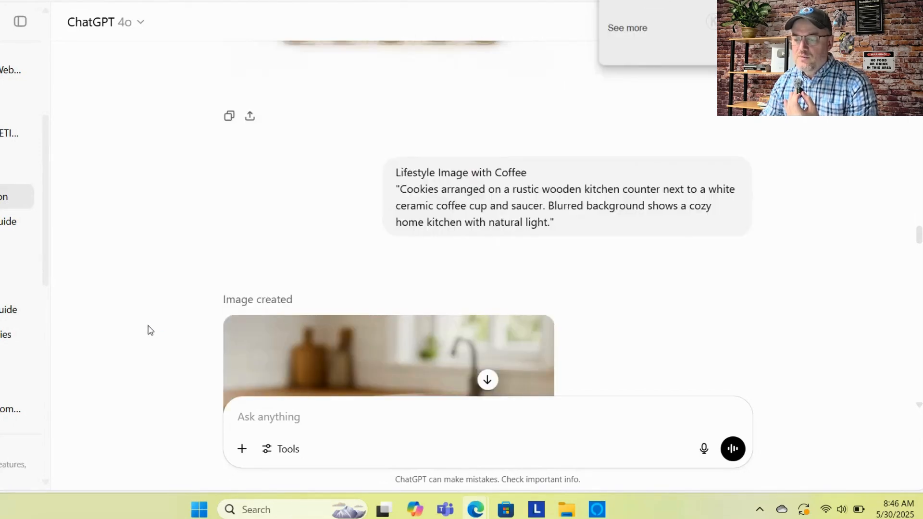
scroll(133, 315, down, 5)
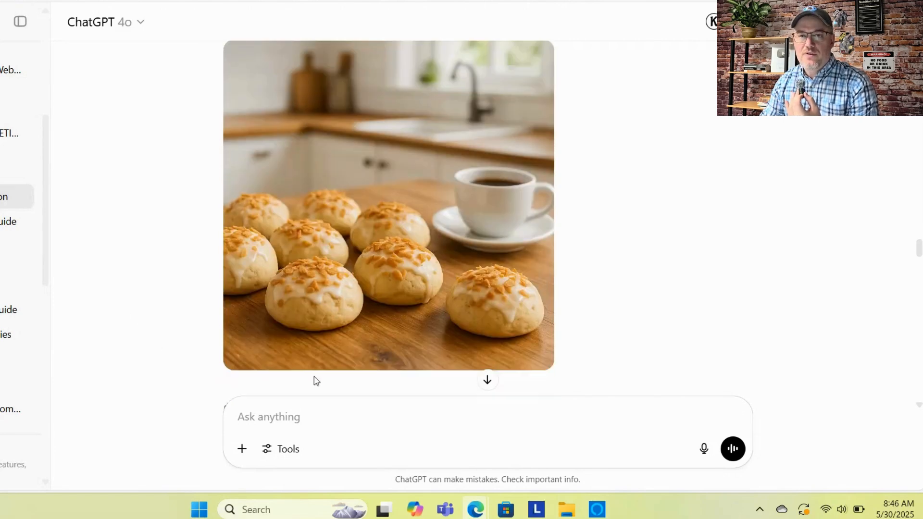
click(306, 351)
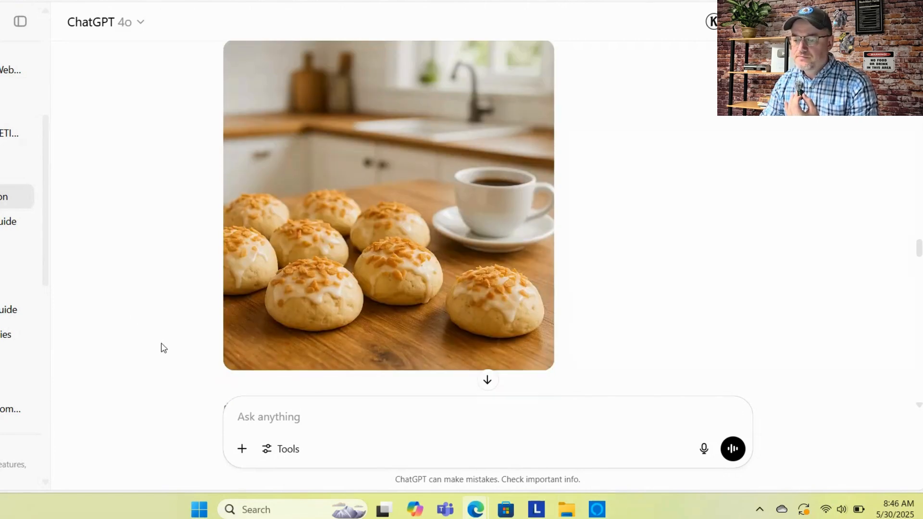
scroll(165, 346, down, 10)
click(305, 294)
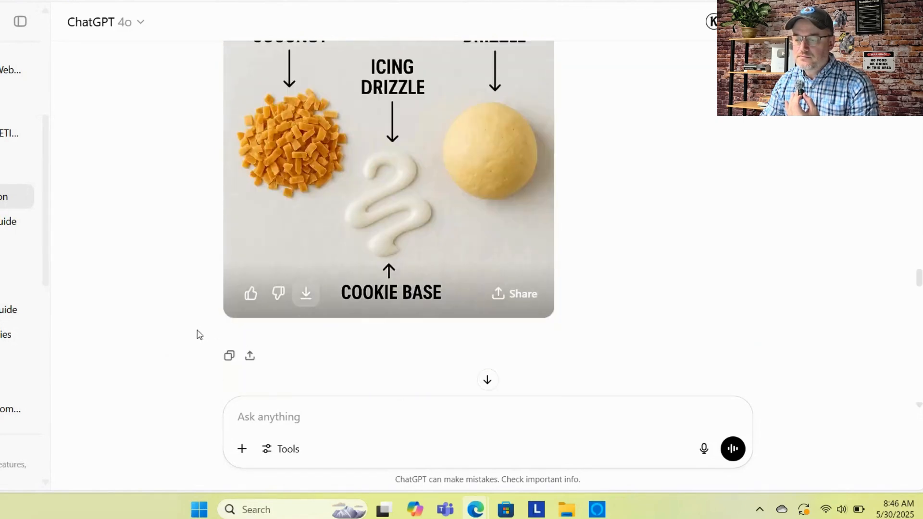
double_click(177, 340)
Download the Handmade Fresh vs. Factory Made comparison image
scroll(170, 356, down, 1)
scroll(170, 361, down, 10)
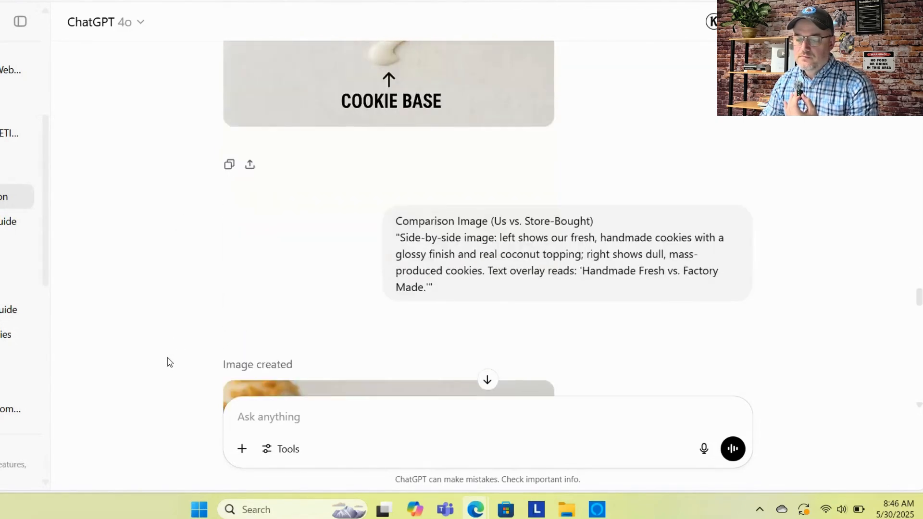
click(306, 328)
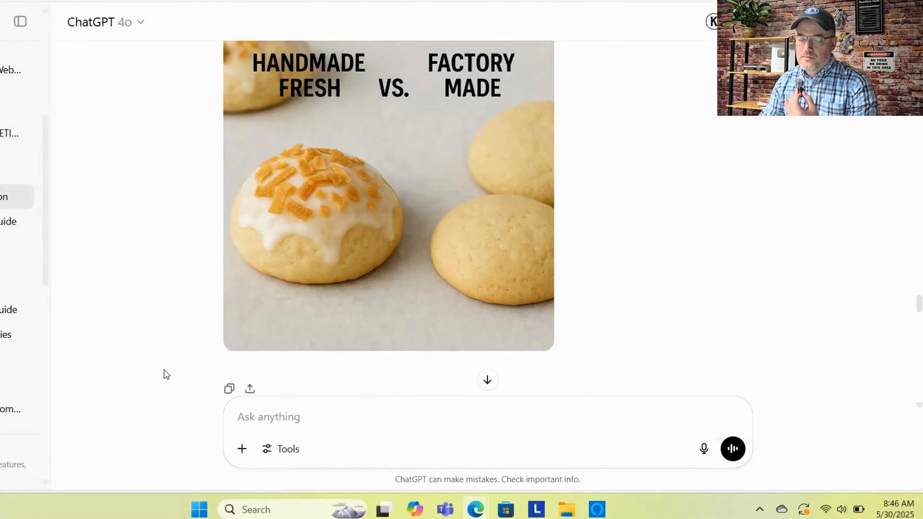
Copy the full generated product title for the 24-count Iced Toasted Coconut Cookies
scroll(165, 374, down, 8)
scroll(171, 371, down, 15)
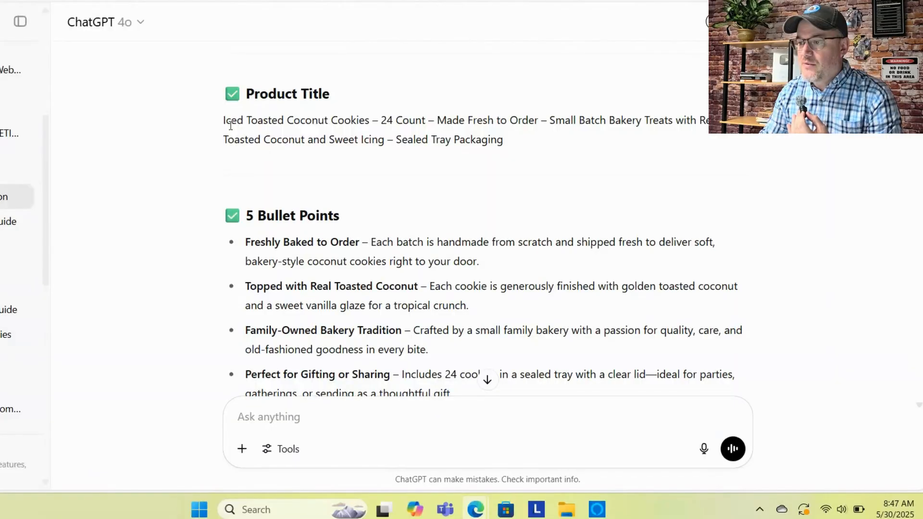
drag(224, 120, 497, 138)
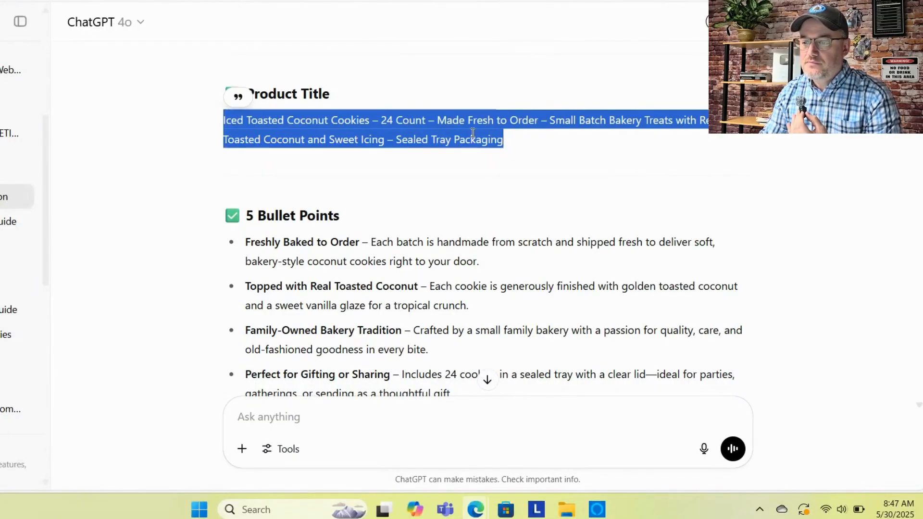
right_click(483, 132)
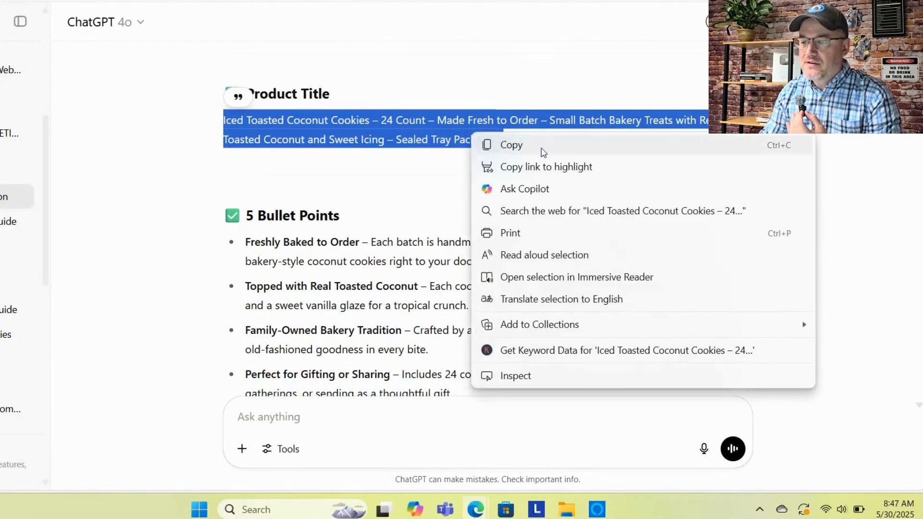
click(541, 145)
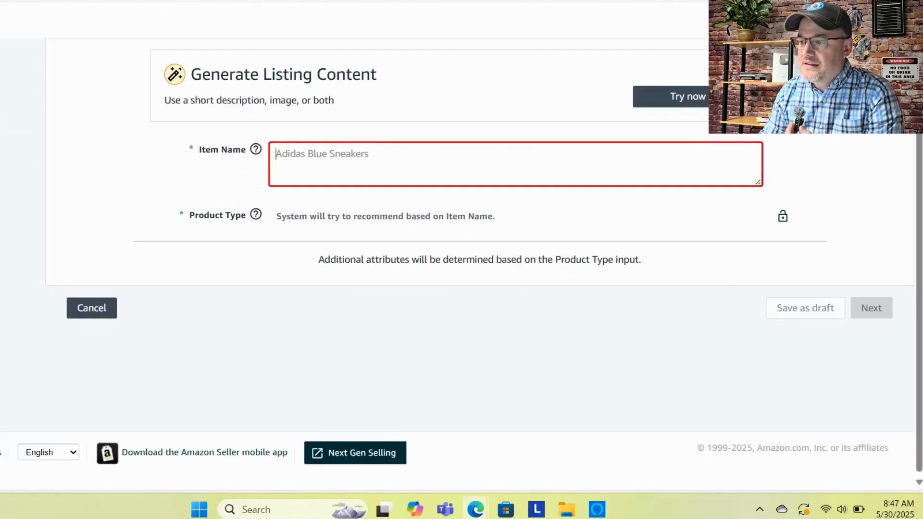
Switch to Amazon Seller Central, paste the copied title as the item name and confirm Cookie as the product type
right_click(359, 157)
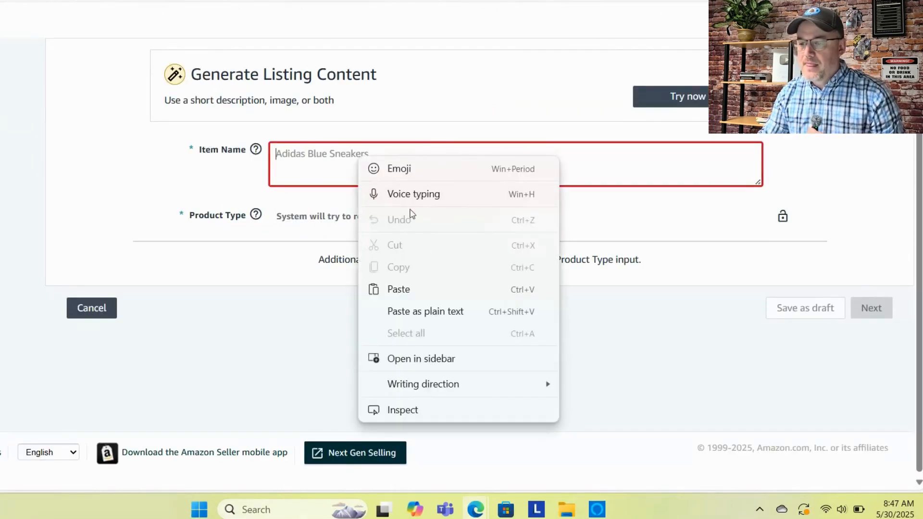
click(419, 291)
key(ctrl+v)
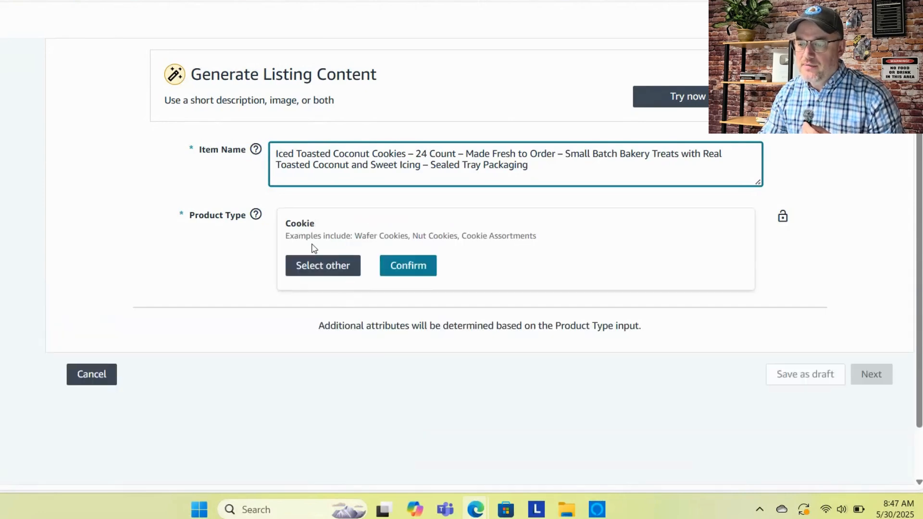
click(418, 269)
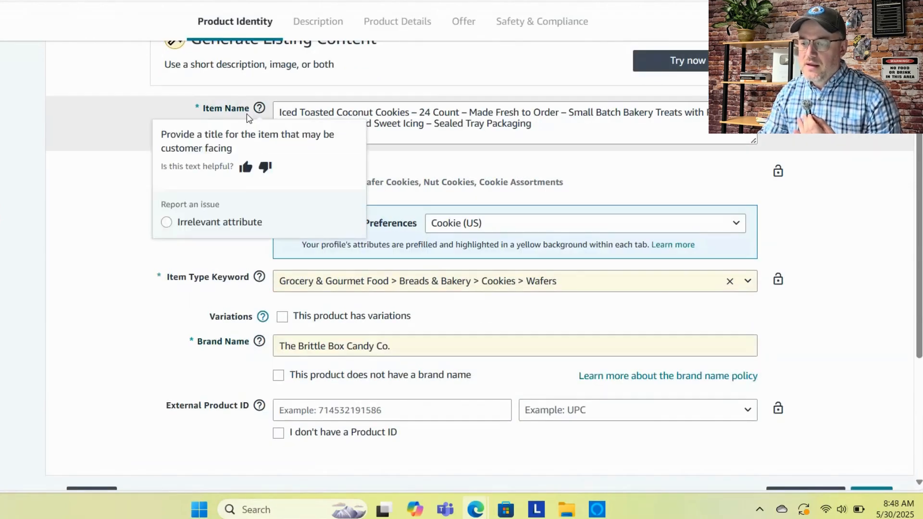
Try the option for a product without a brand name and restore The Brittle Box Candy Co. as the brand
click(278, 376)
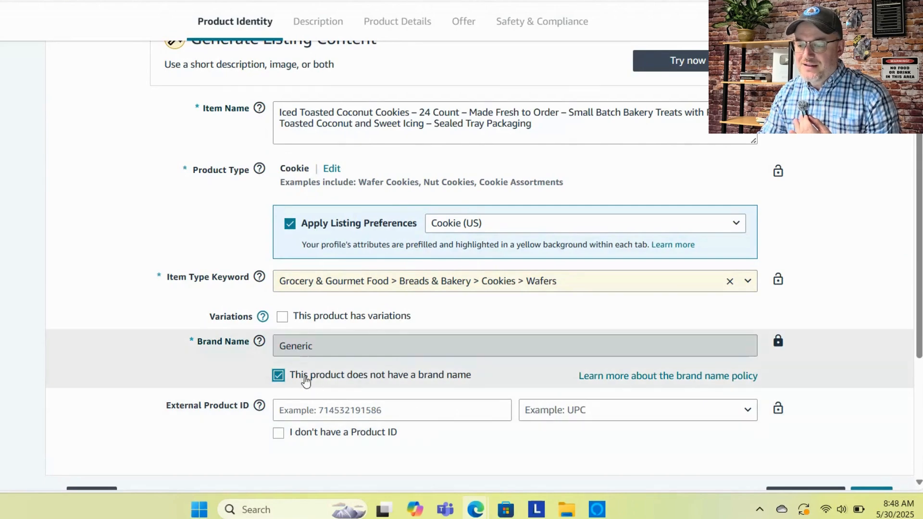
click(279, 375)
click(329, 350)
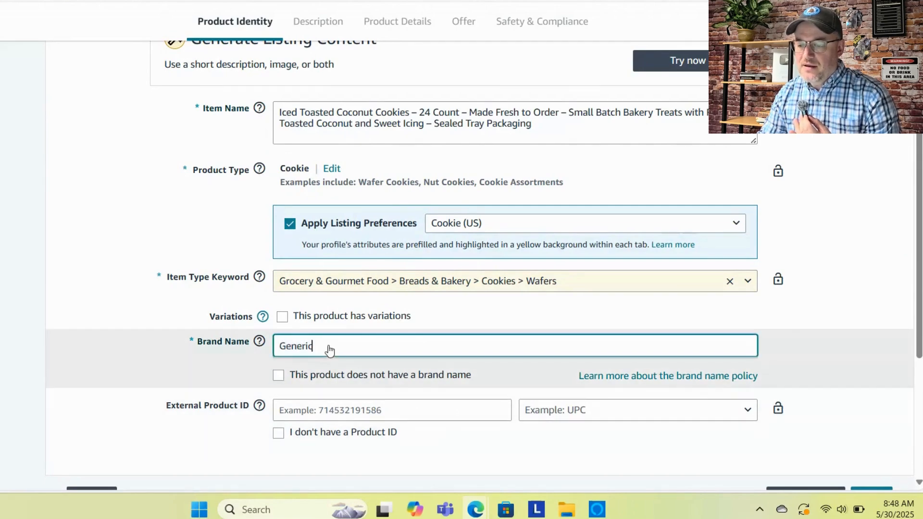
key(BackSpace)
key(BackSpace)
key(BackSpace)
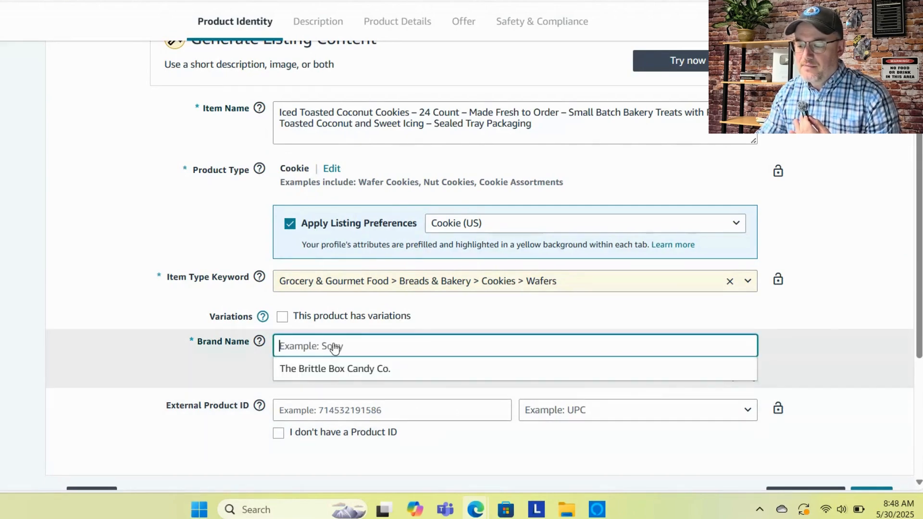
click(338, 369)
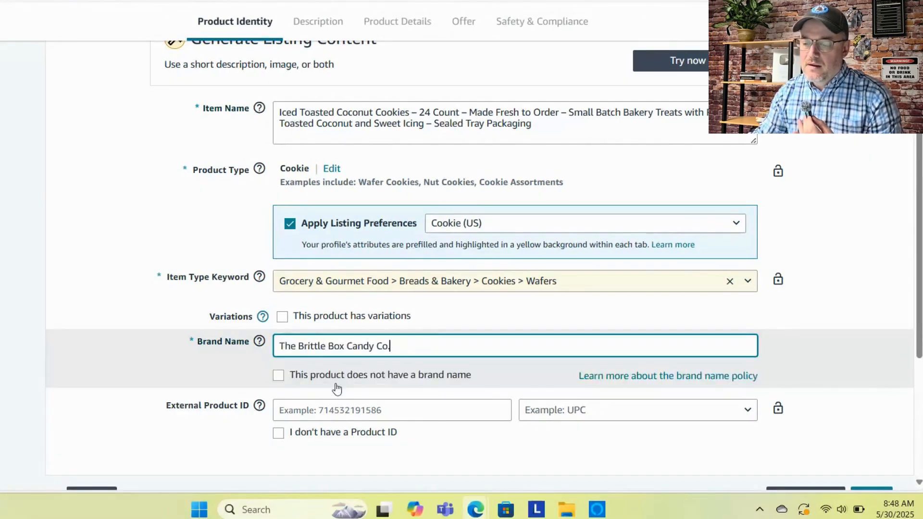
Declare that the product has no product ID and continue to the listing's Description section
click(278, 436)
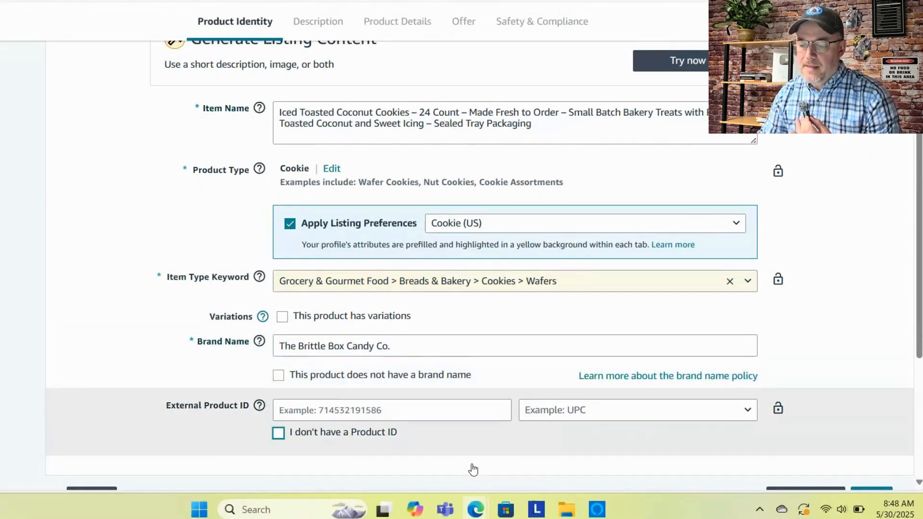
scroll(769, 413, down, 2)
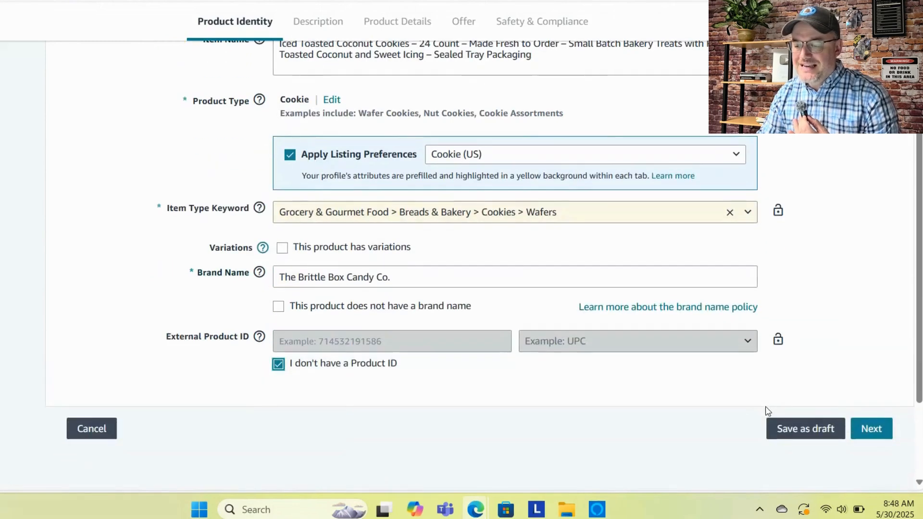
click(871, 429)
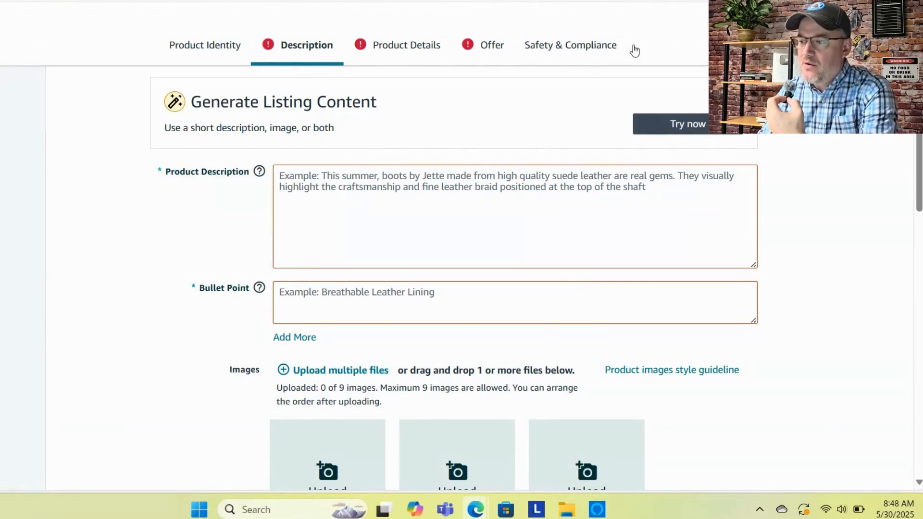
Switch to ChatGPT and copy all paragraphs of the standard-format product description
key(alt+Tab)
scroll(296, 232, down, 10)
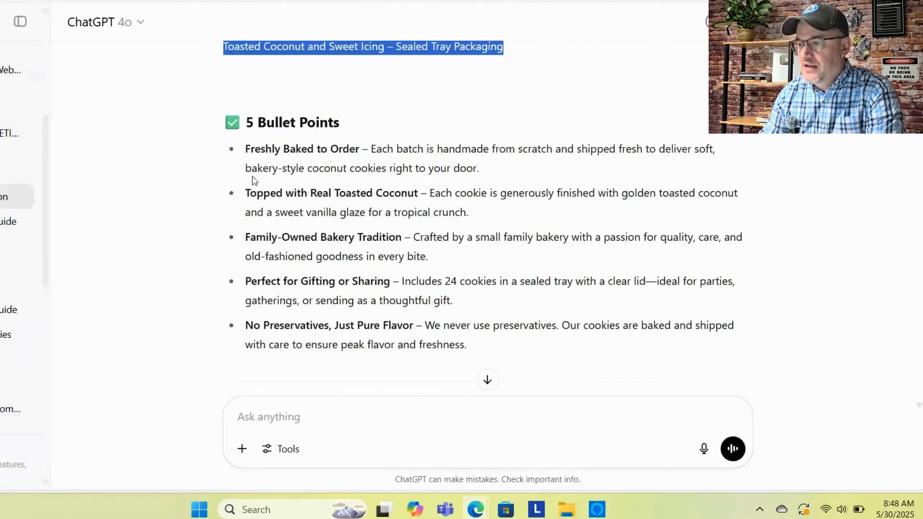
scroll(206, 192, down, 15)
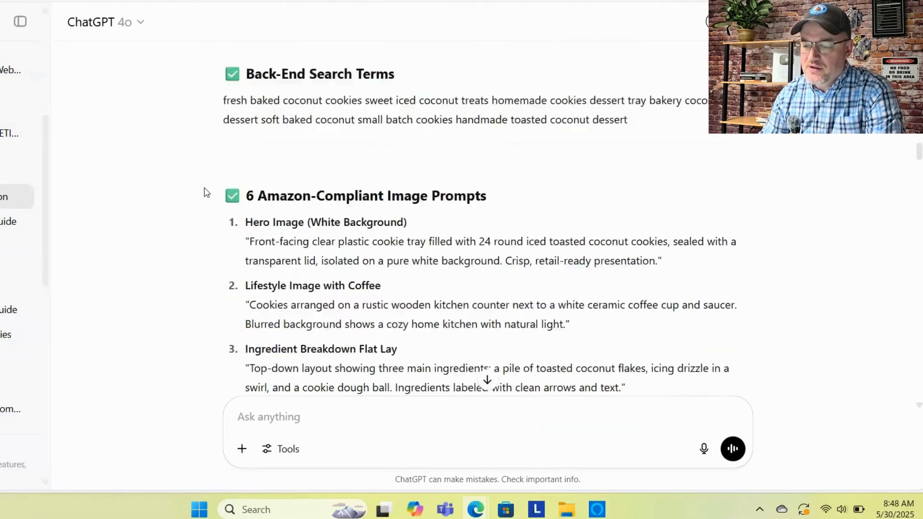
scroll(183, 213, down, 8)
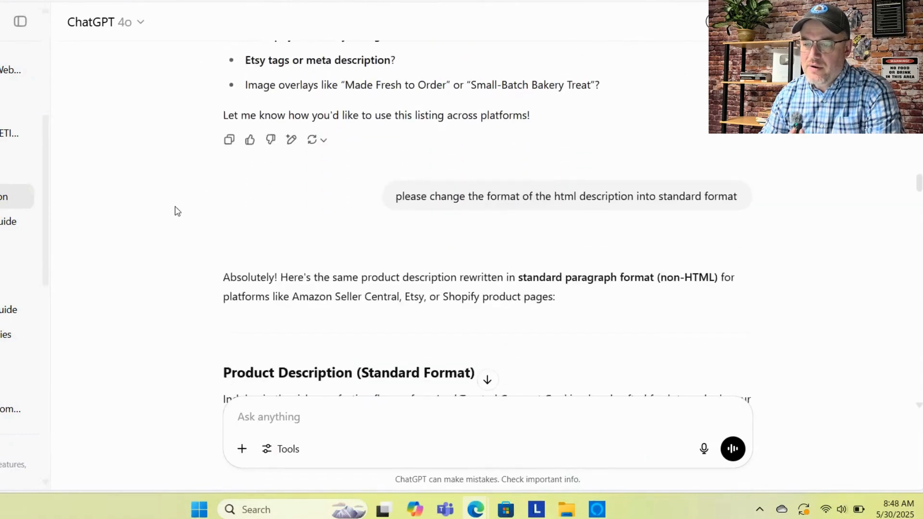
drag(224, 124, 370, 353)
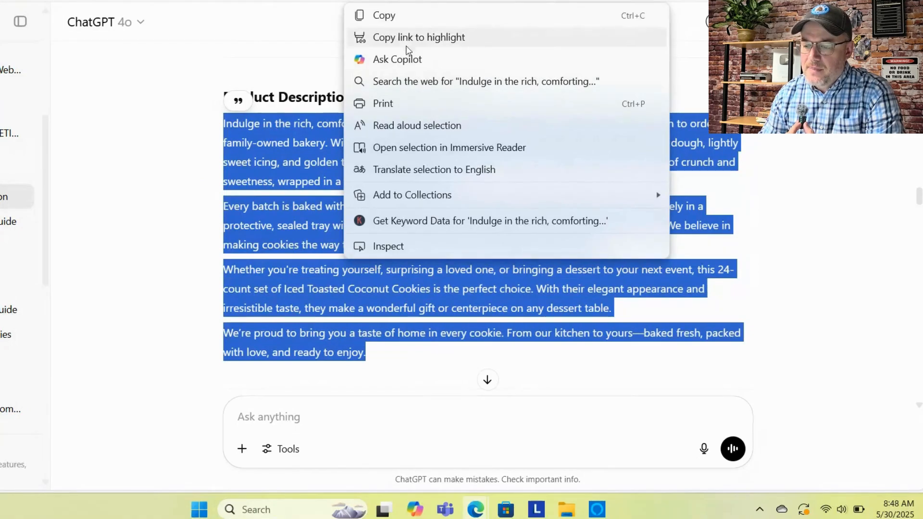
click(404, 14)
Switch to Amazon Seller Central and paste the copied text as the product description
key(alt+Tab)
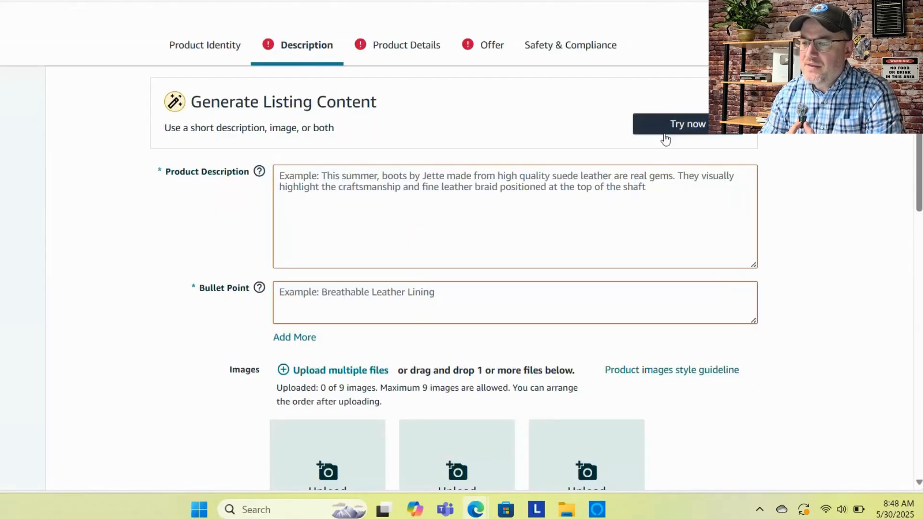
click(360, 179)
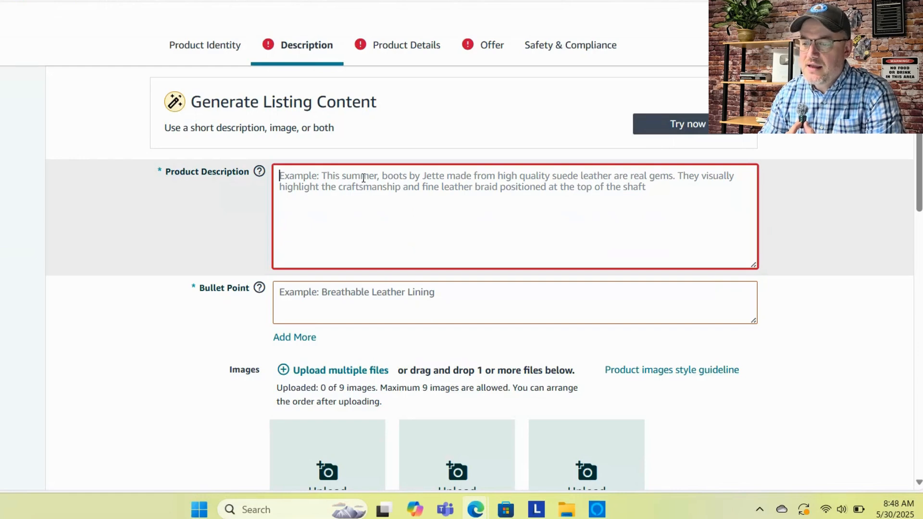
right_click(364, 177)
click(388, 313)
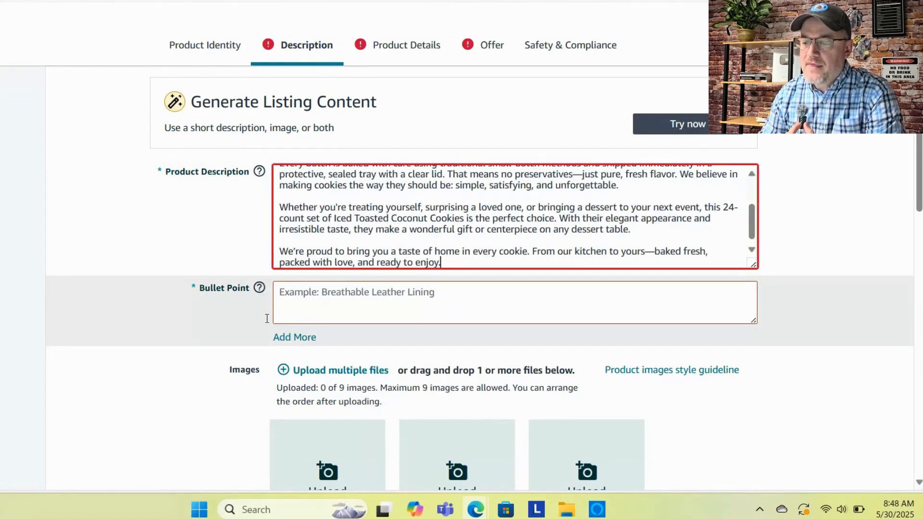
Switch to ChatGPT and copy the "Freshly Baked to Order" bullet point with its full text
click(286, 310)
key(alt+Tab)
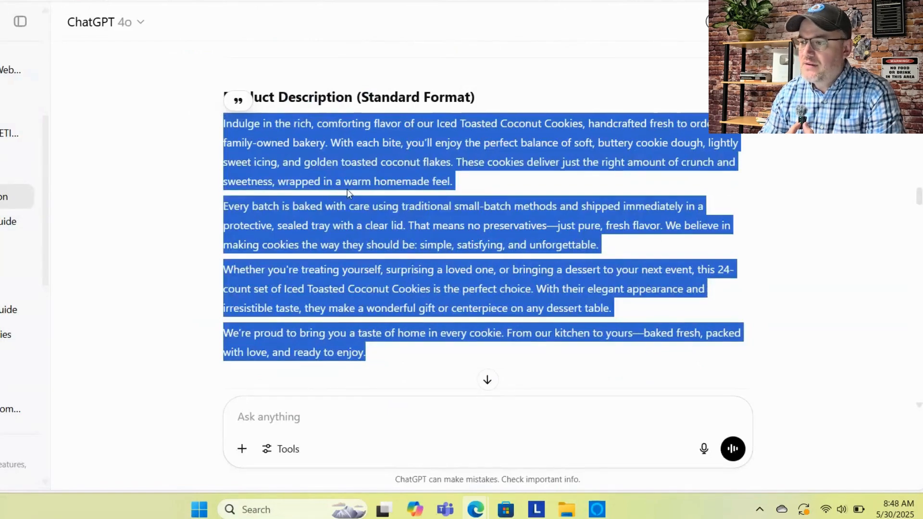
scroll(346, 198, up, 10)
scroll(346, 198, up, 15)
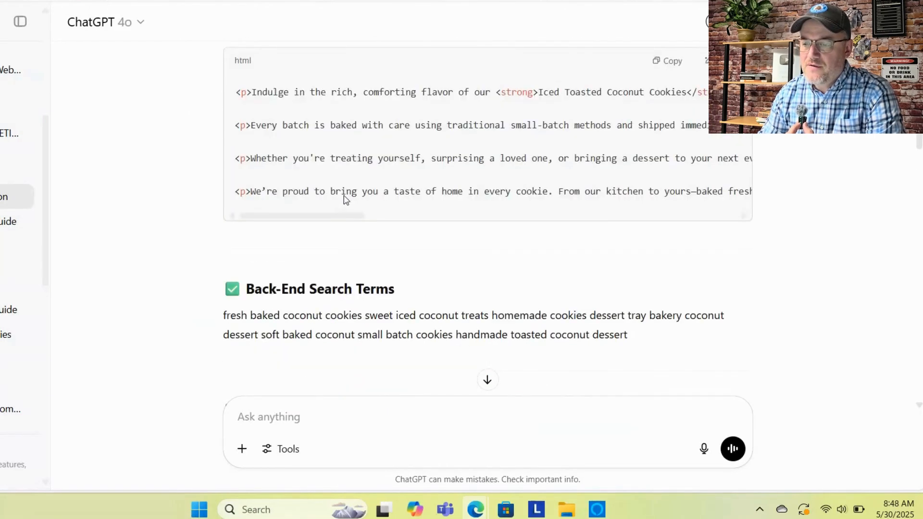
scroll(345, 195, down, 3)
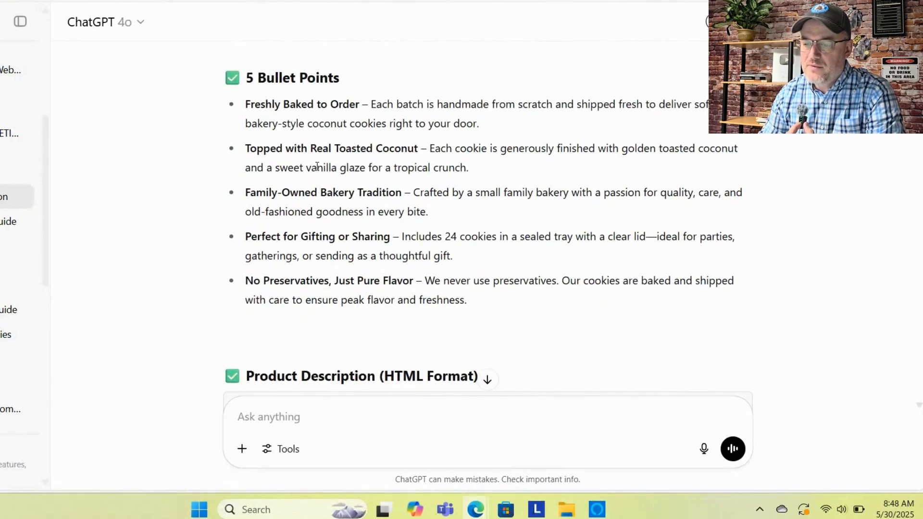
drag(250, 105, 483, 130)
right_click(483, 130)
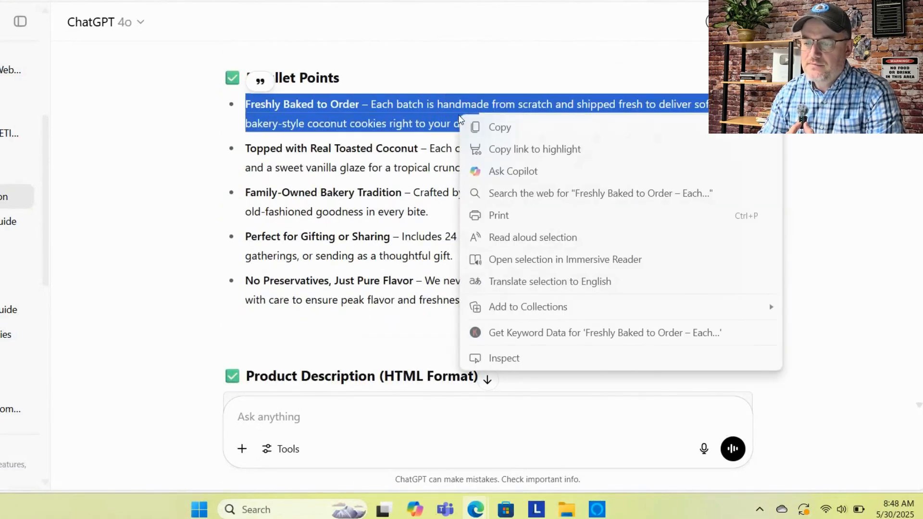
click(498, 127)
Switch to Amazon Seller Central and paste the "Freshly Baked to Order" text as the first bullet point
key(alt+Tab)
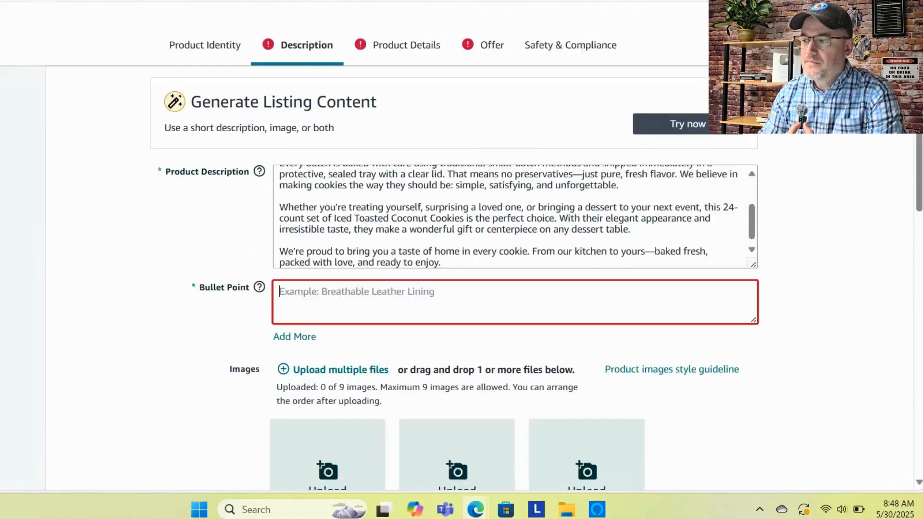
click(327, 296)
right_click(332, 296)
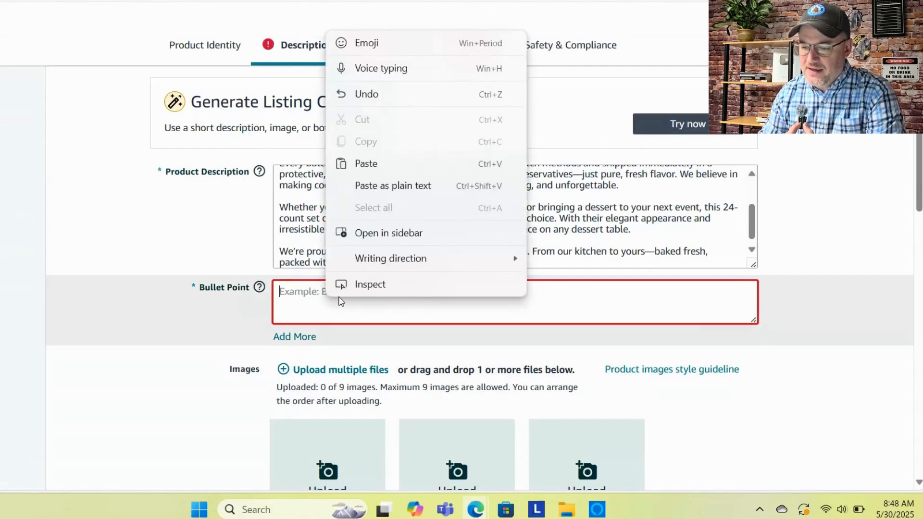
click(391, 165)
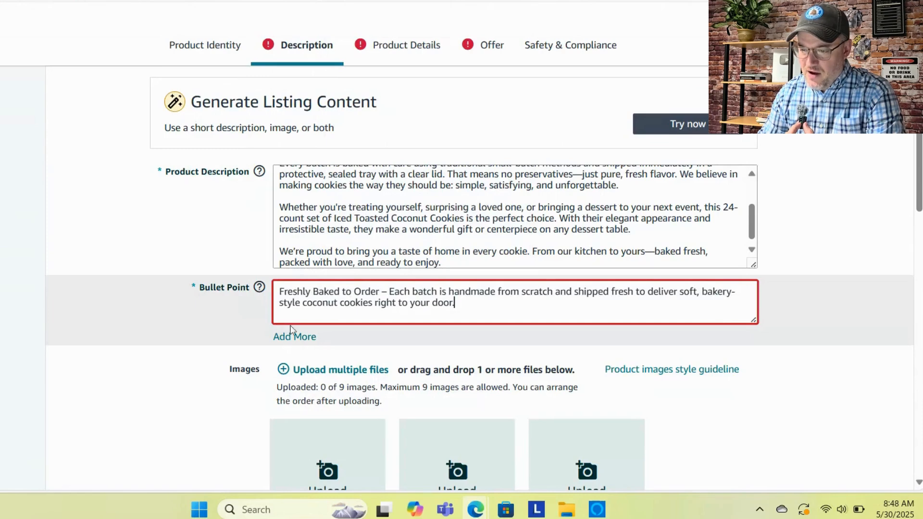
Add a second bullet point field to the listing, and copy the "Topped with Real Toasted Coconut" bullet from ChatGPT
scroll(235, 308, down, 2)
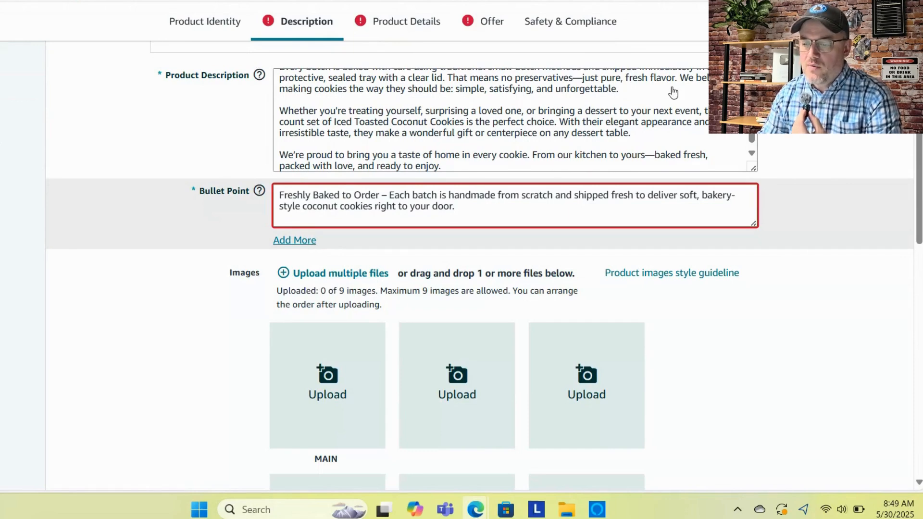
key(ctrl+Tab)
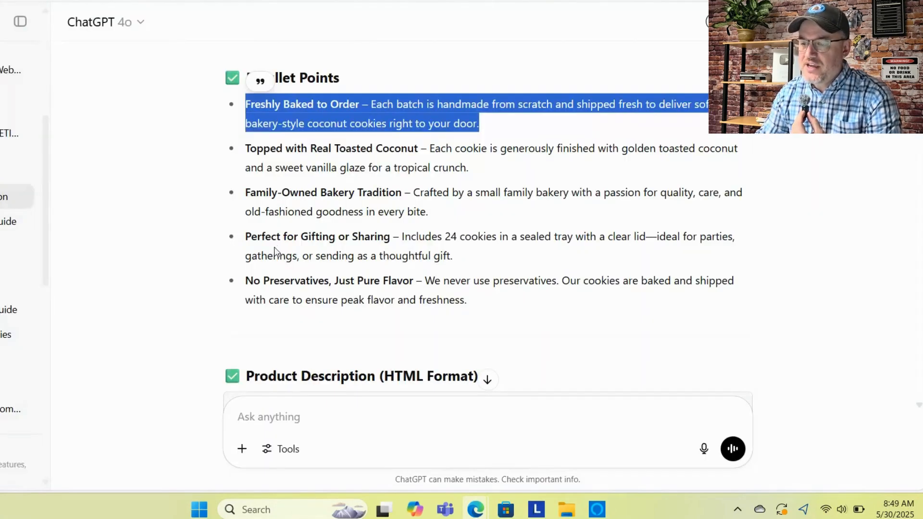
drag(248, 150, 468, 168)
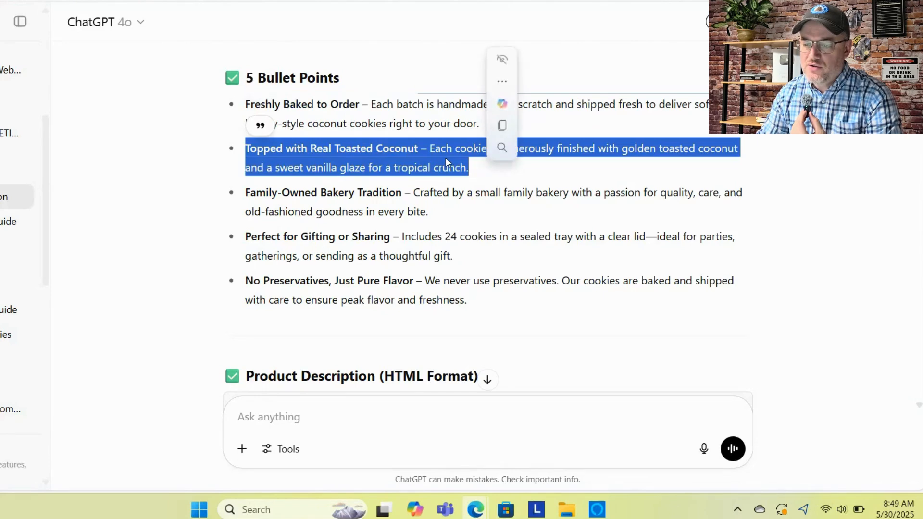
right_click(444, 159)
click(476, 169)
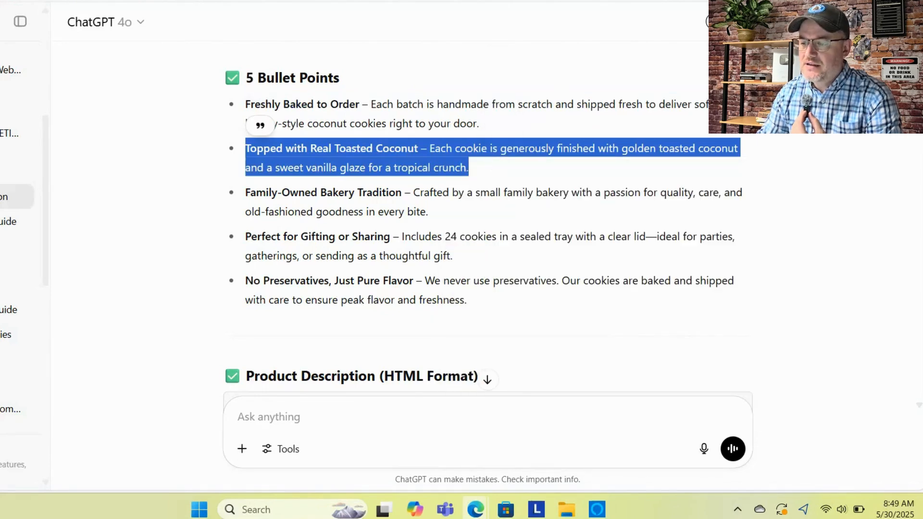
Switch to Amazon Seller Central and paste the "Topped with Real Toasted Coconut" text as the second bullet point
key(ctrl+Tab)
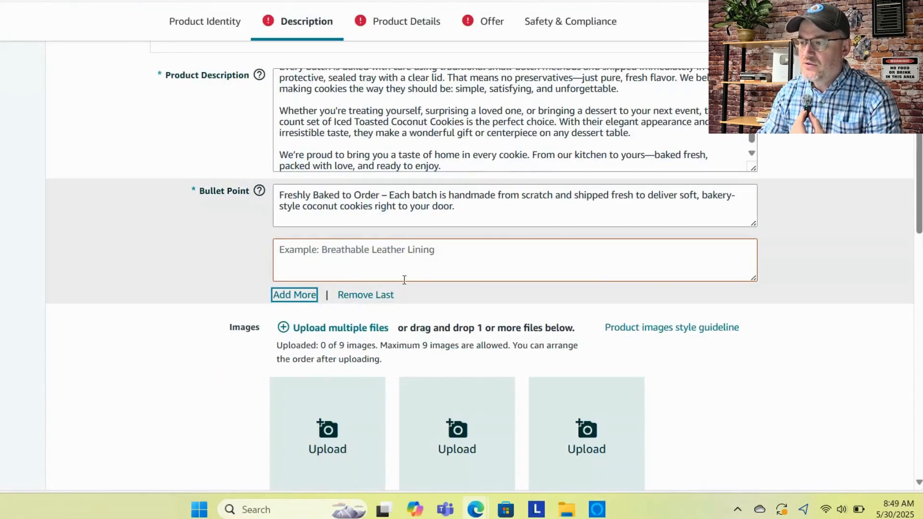
click(343, 253)
right_click(342, 254)
click(384, 122)
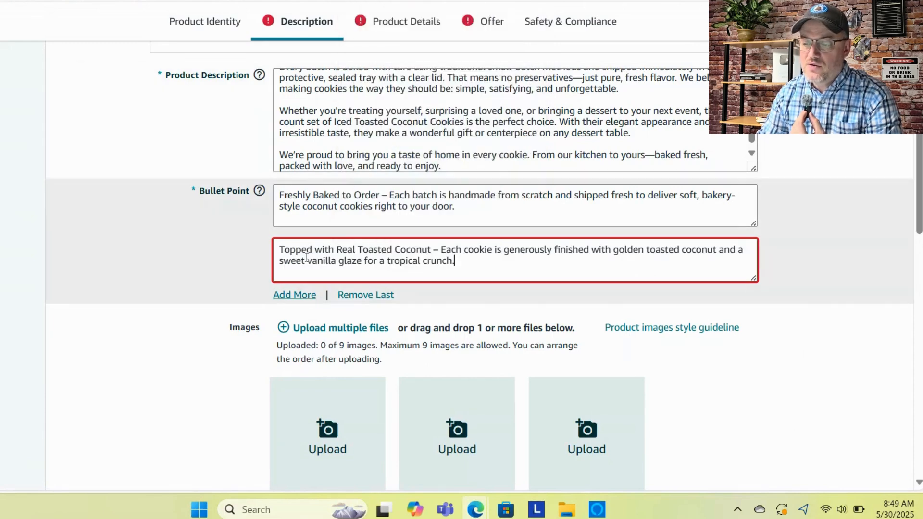
Add a third bullet point field to the listing, and copy the "Family-Owned Bakery Tradition" bullet from ChatGPT
click(304, 301)
key(ctrl+Tab)
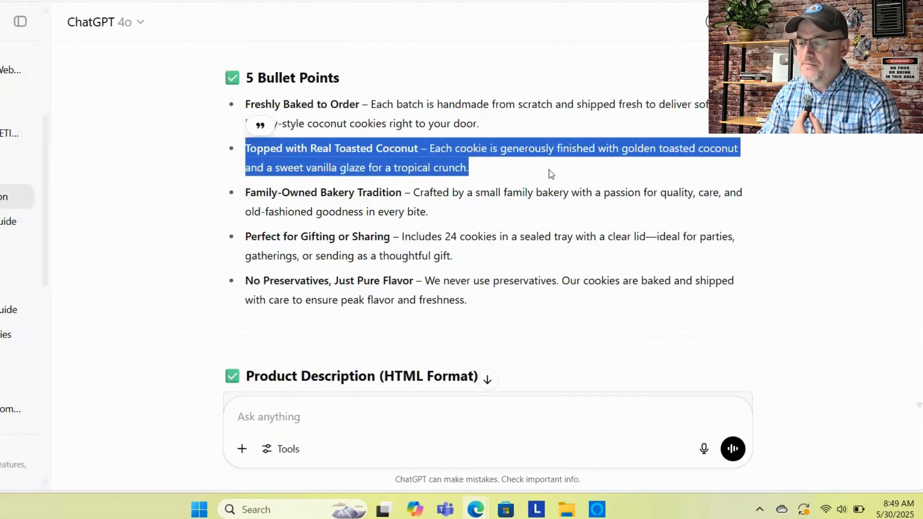
drag(246, 194, 464, 212)
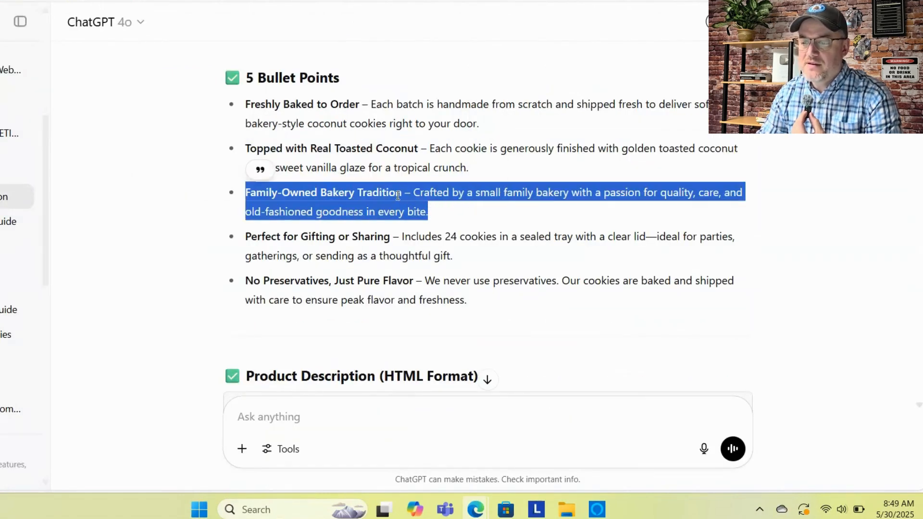
right_click(410, 203)
click(423, 206)
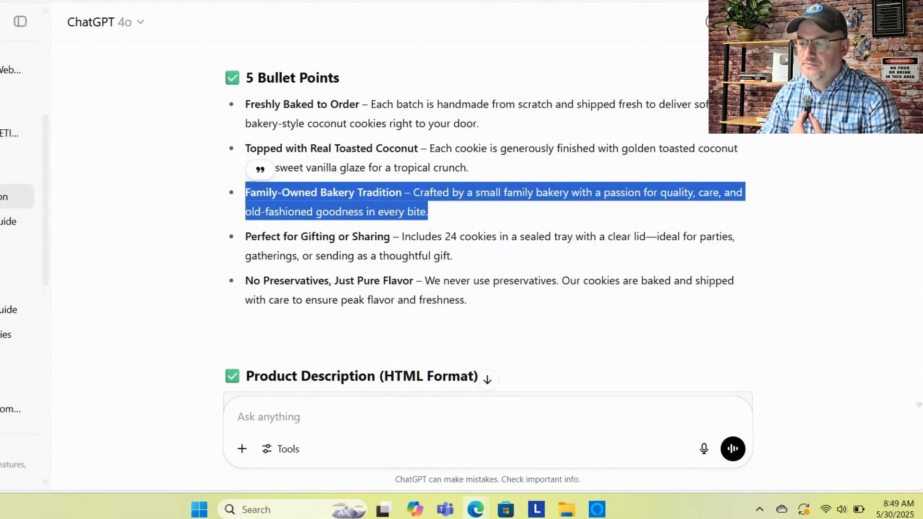
Switch to Amazon Seller Central and paste the "Family-Owned Bakery Tradition" text as the third bullet point
key(ctrl+Tab)
click(319, 305)
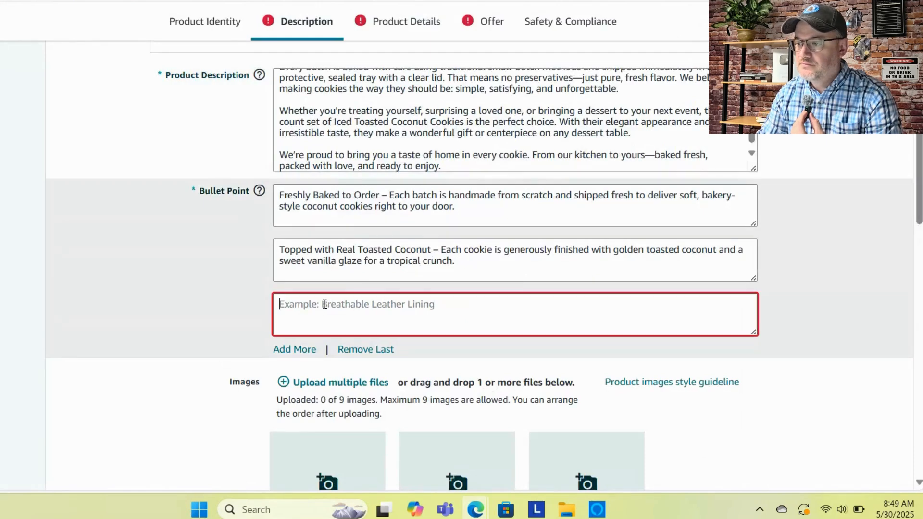
right_click(320, 304)
click(379, 174)
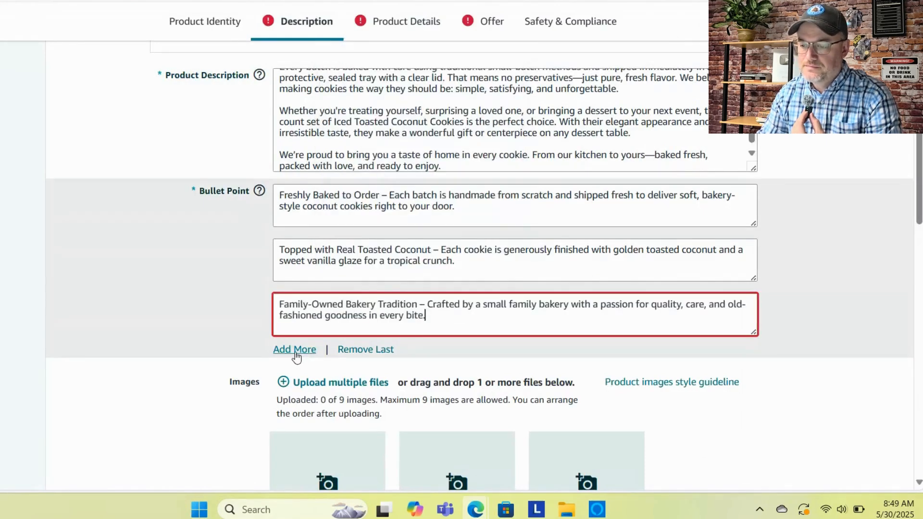
Add a fourth bullet point field to the listing, and copy the "Perfect for Gifting or Sharing" bullet from ChatGPT
key(ctrl+shift+Tab)
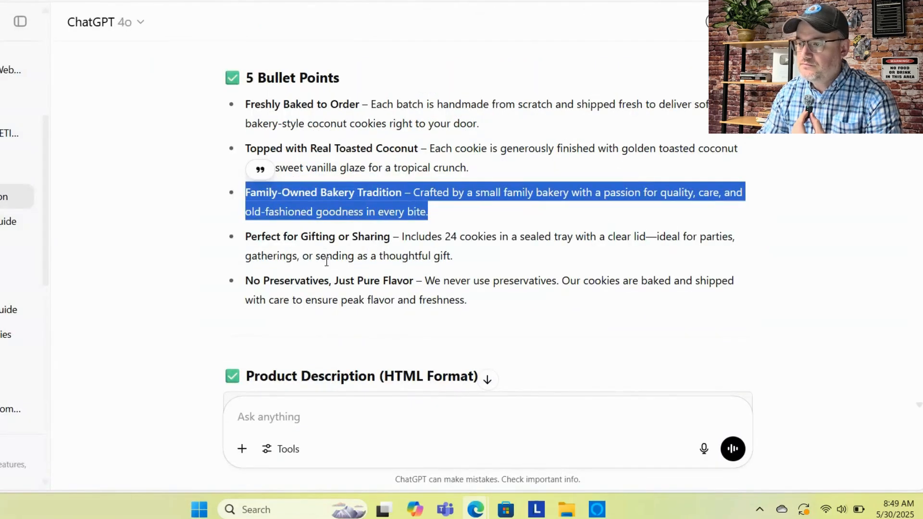
drag(247, 237, 459, 269)
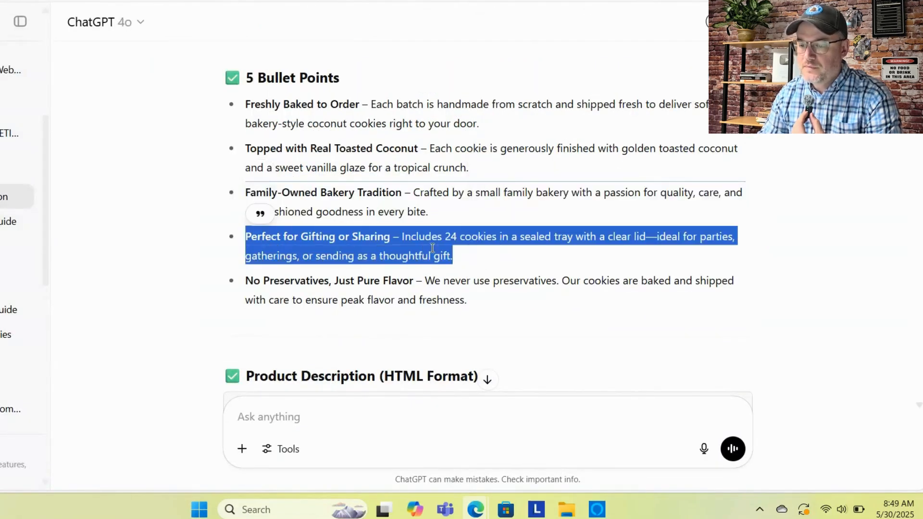
right_click(503, 240)
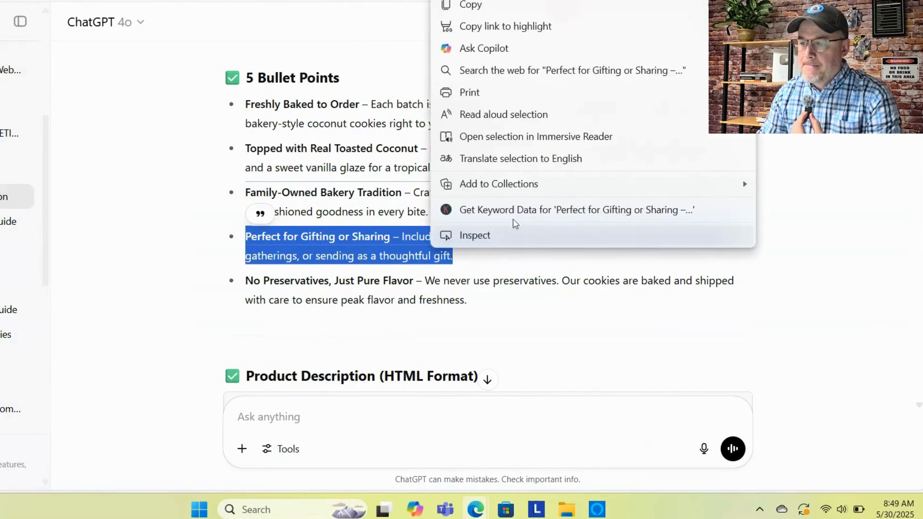
click(532, 15)
Switch to Amazon Seller Central and paste the "Perfect for Gifting or Sharing" text as the fourth bullet point
key(ctrl+Tab)
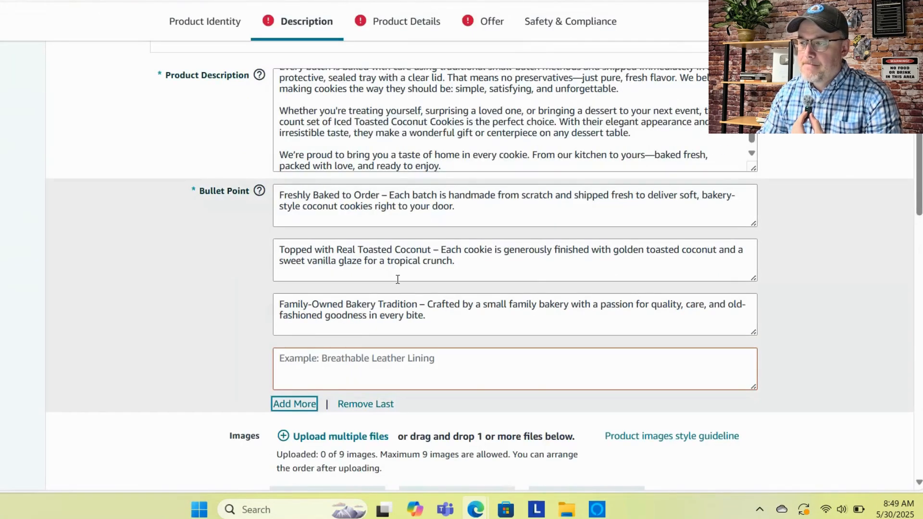
right_click(353, 360)
click(390, 230)
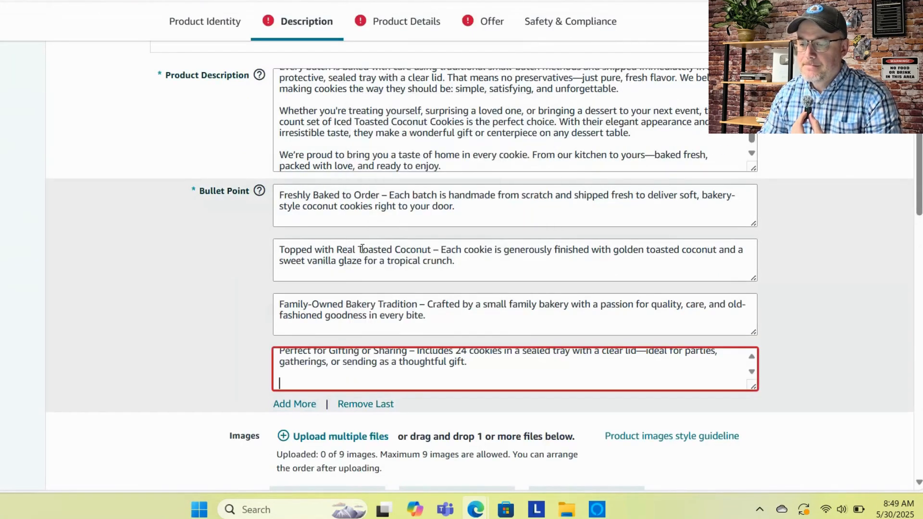
Add a fifth bullet point field to the listing, and copy the "No Preservatives, Just Pure Flavor" bullet from ChatGPT
scroll(183, 288, down, 1)
scroll(183, 288, down, 2)
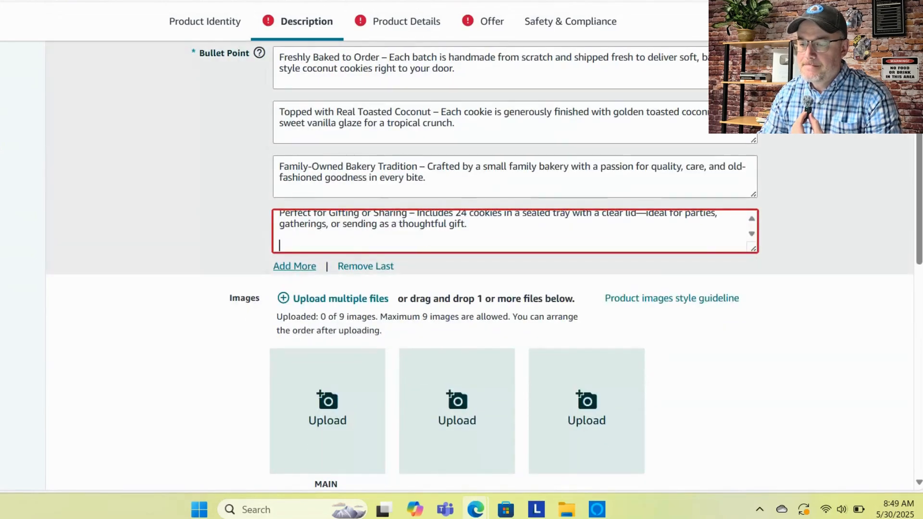
key(ctrl+Tab)
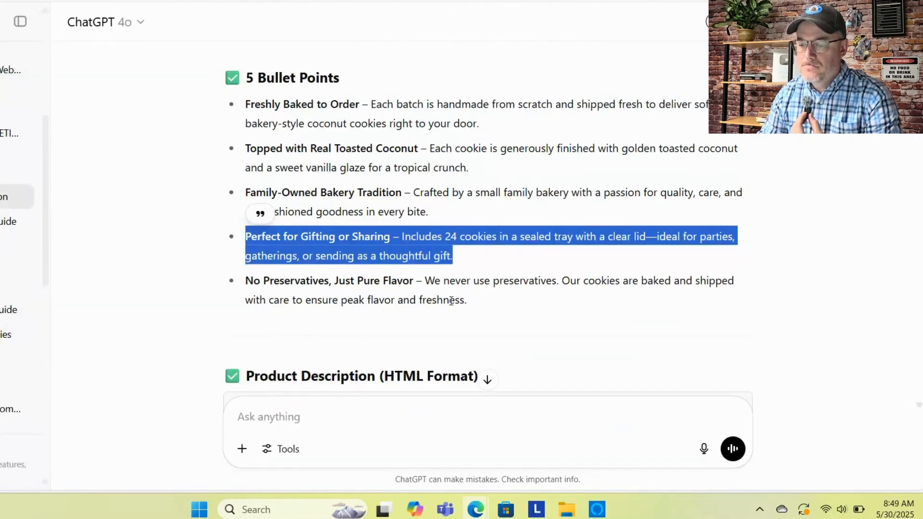
click(248, 280)
drag(248, 280, 464, 300)
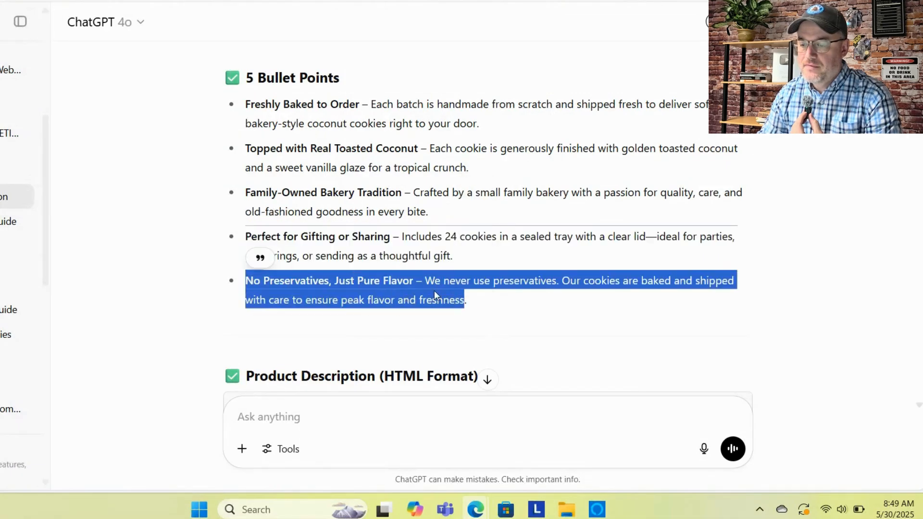
right_click(435, 292)
click(502, 55)
Switch to Amazon Seller Central and paste the "No Preservatives, Just Pure Flavor" text as the fifth bullet point
key(alt+Tab)
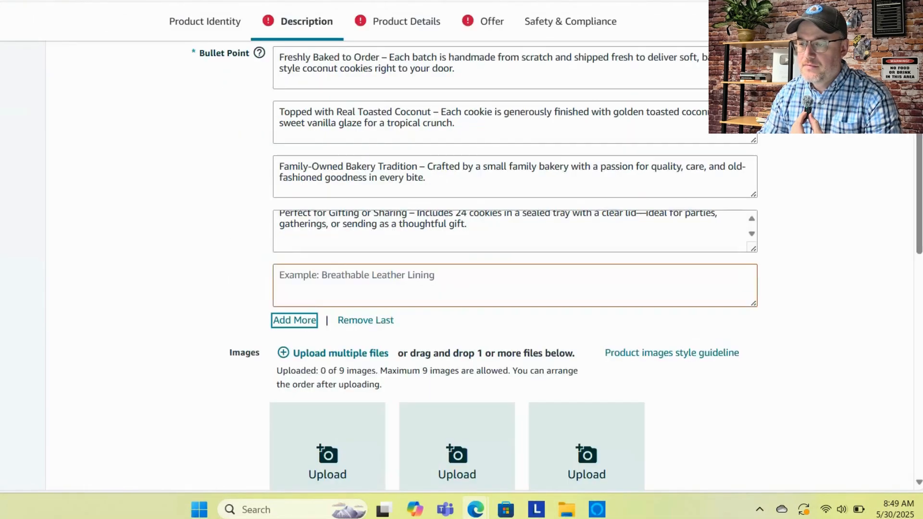
click(370, 278)
right_click(370, 278)
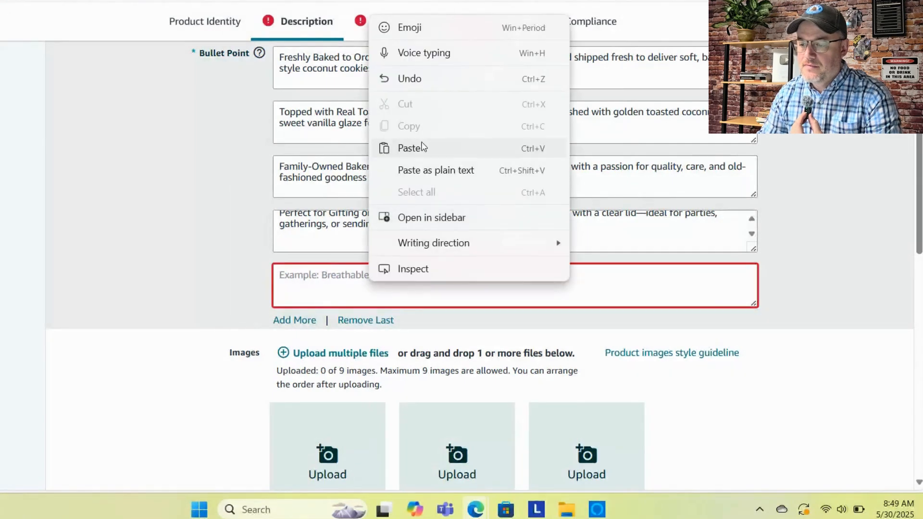
click(410, 149)
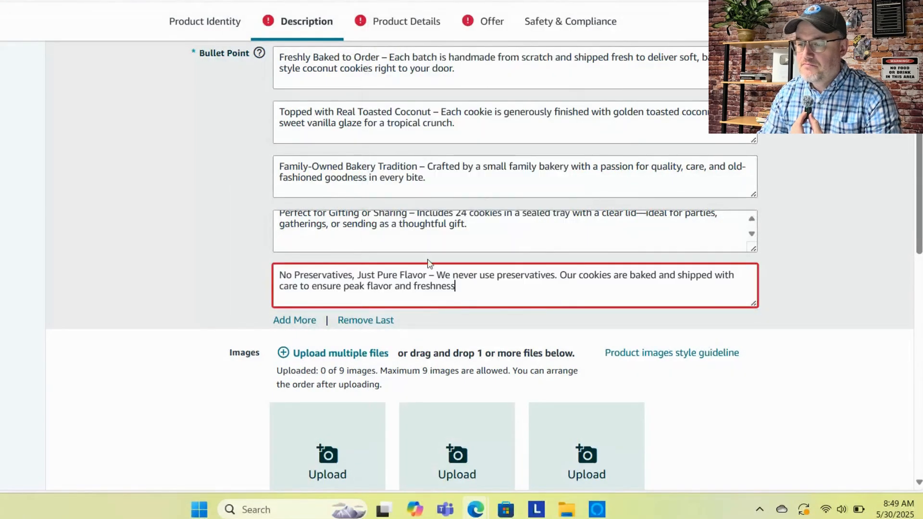
click(200, 331)
Upload the white-background cookie tray picture "ChatGPT Image May 30, 2025, 08_46_10 AM" as the listing's MAIN image
scroll(199, 329, down, 1)
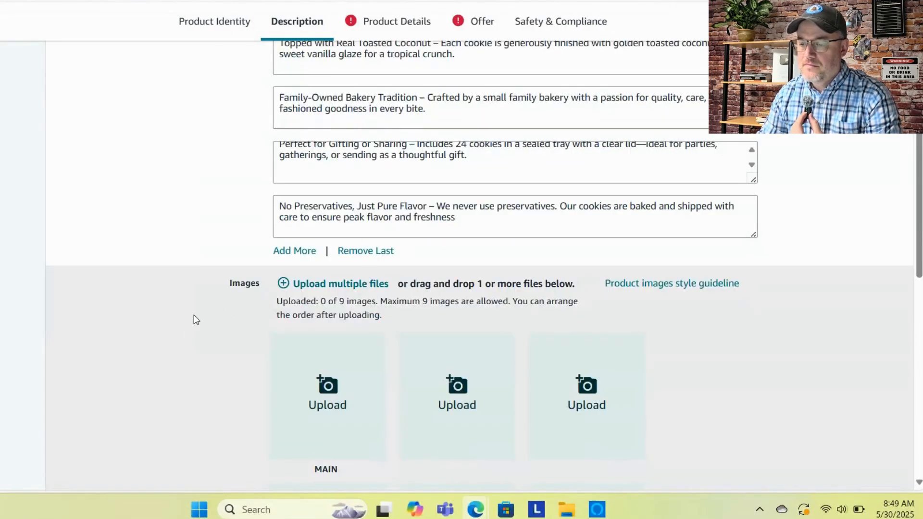
scroll(195, 319, up, 1)
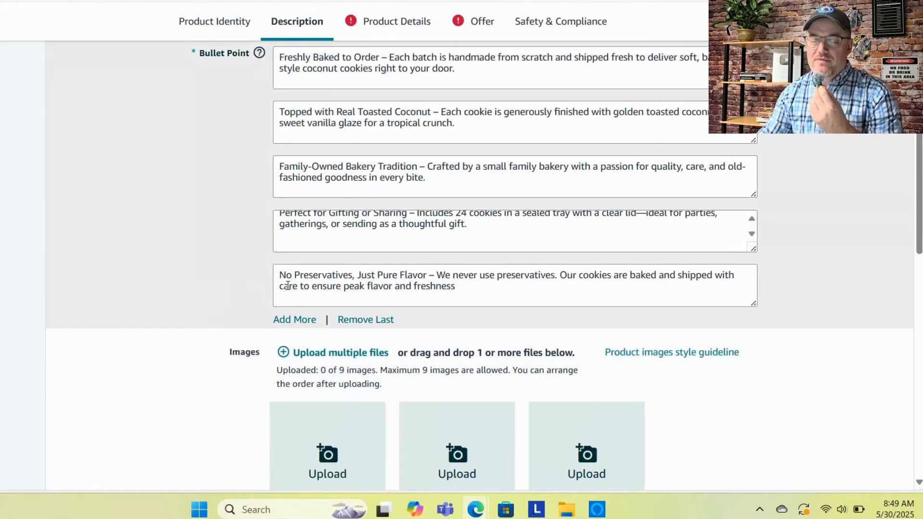
scroll(316, 306, up, 3)
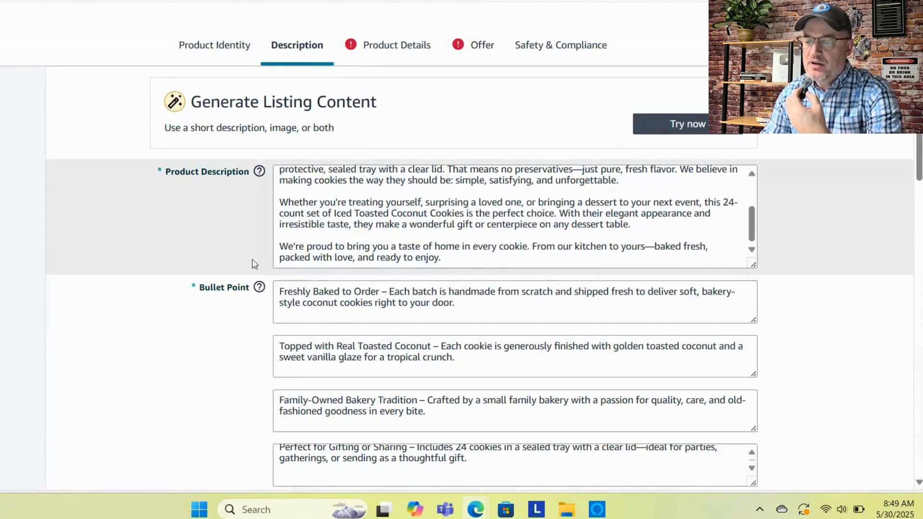
scroll(255, 288, down, 7)
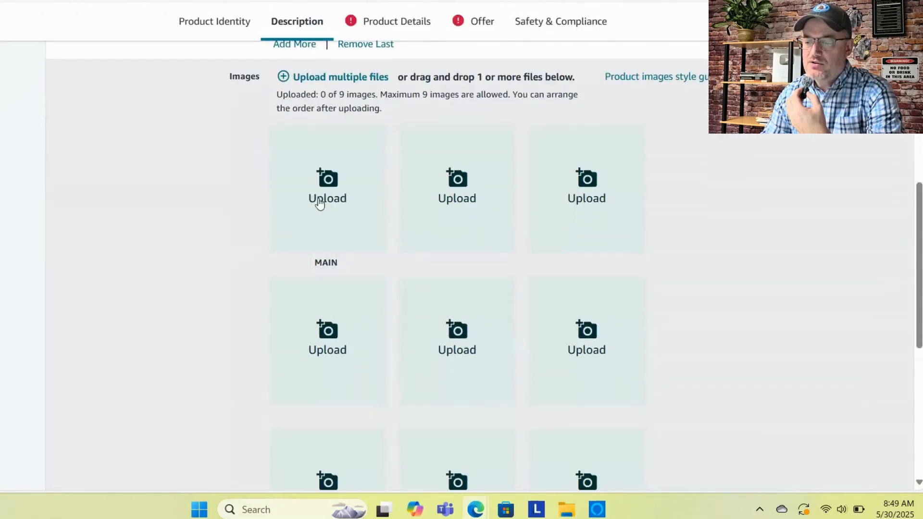
double_click(327, 184)
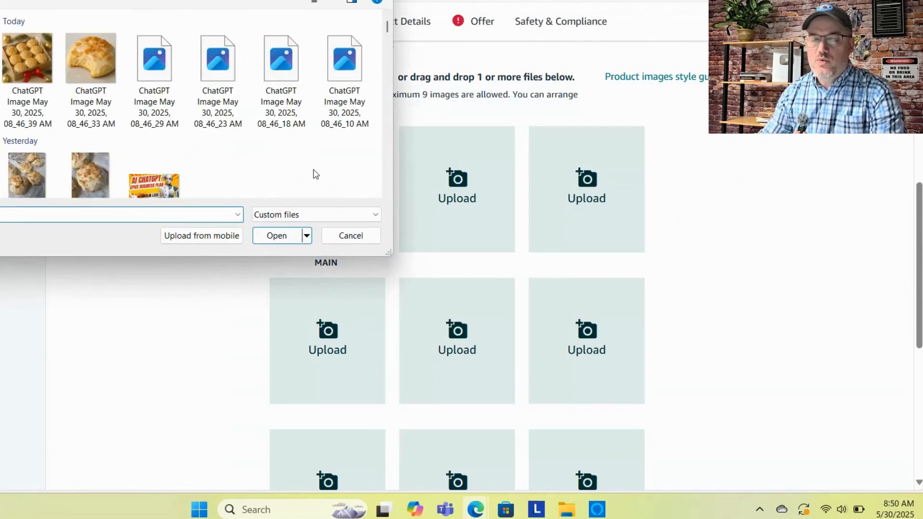
double_click(342, 77)
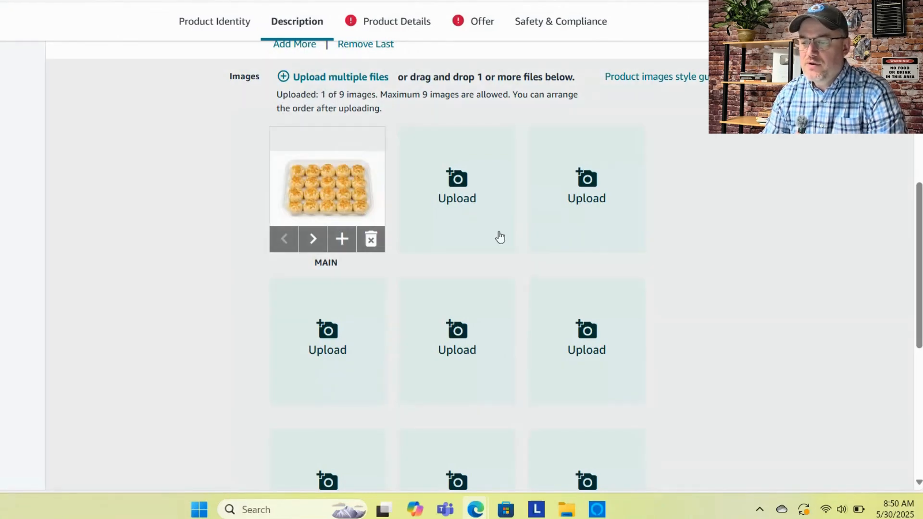
Upload the kitchen scene image (08_46_18 AM) as the second listing image and the labelled ingredients image (08_46_23 AM) as the third
click(440, 220)
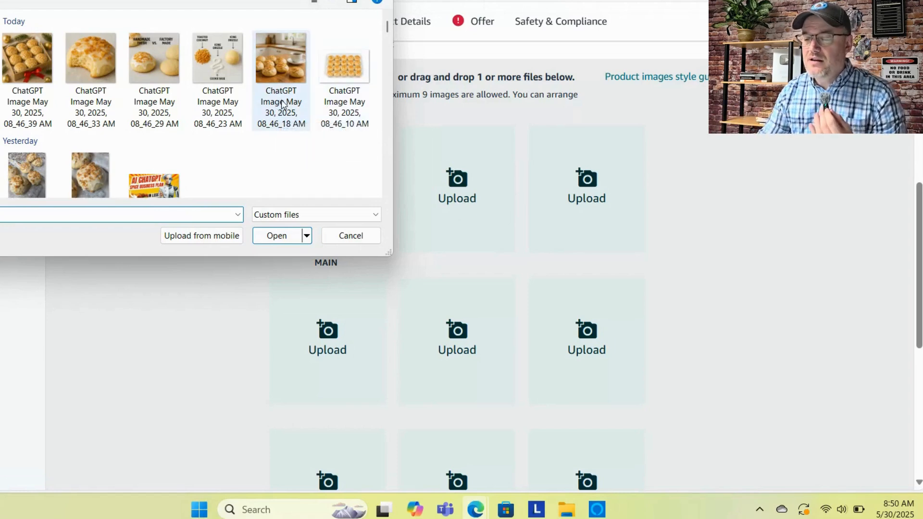
click(283, 105)
double_click(283, 105)
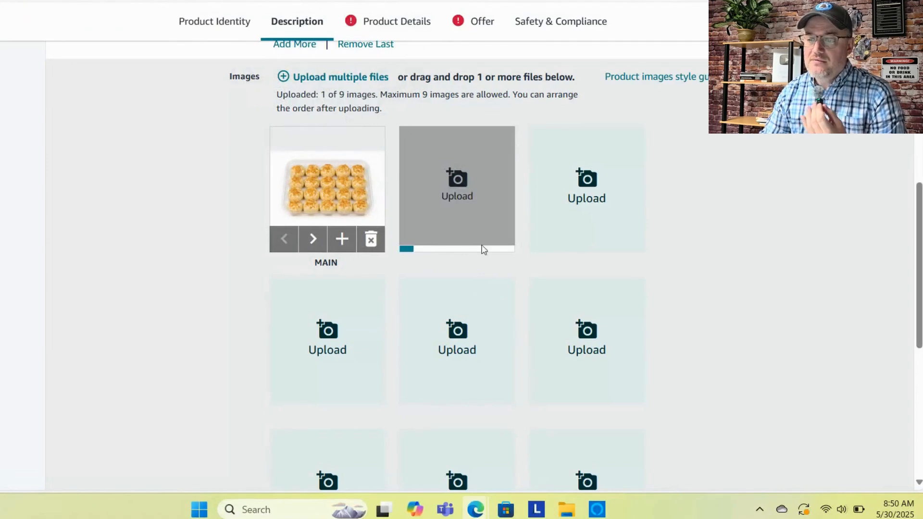
click(587, 198)
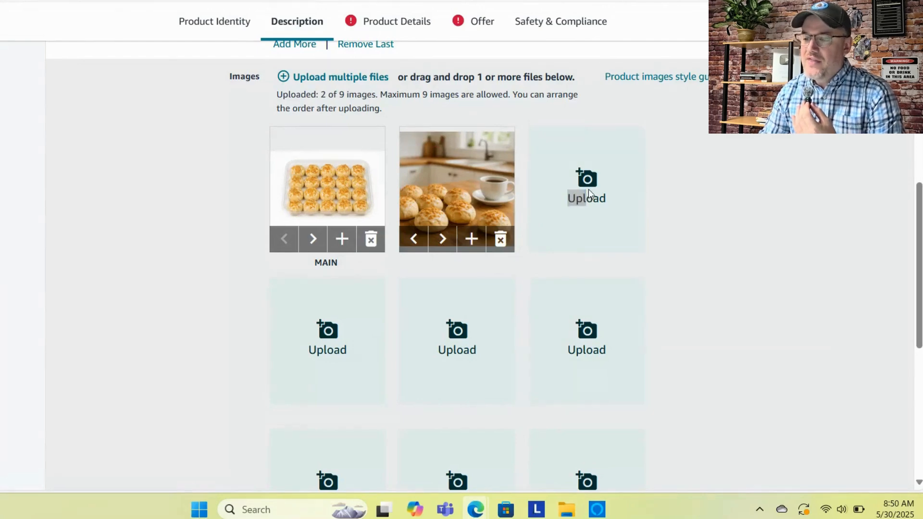
scroll(192, 106, up, 3)
double_click(217, 62)
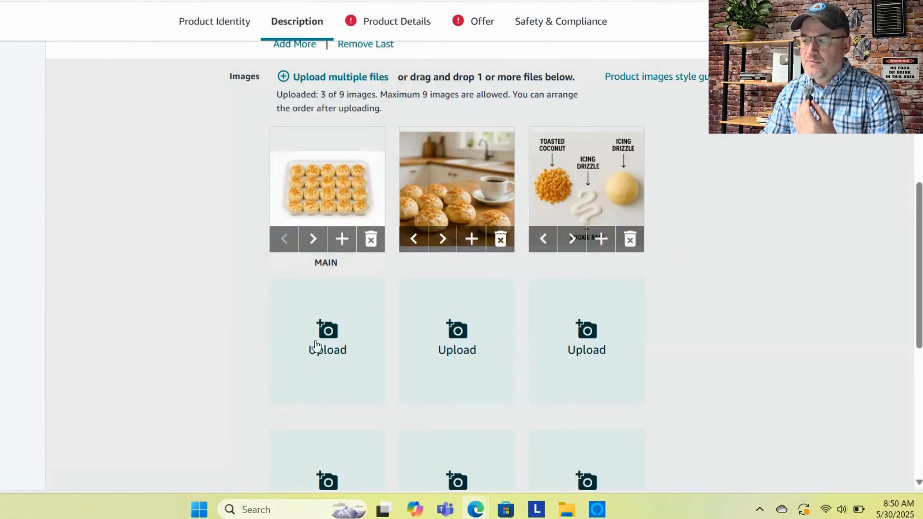
Fill the fourth to sixth image slots with the "Handmade Fresh vs. Factory Made", bitten-cookie and red-bow cookie tray images, in that order
click(342, 318)
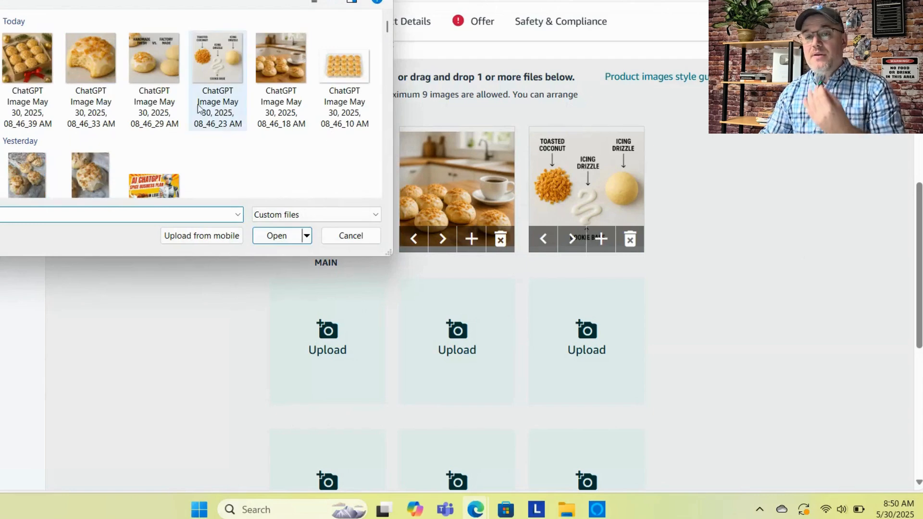
double_click(159, 82)
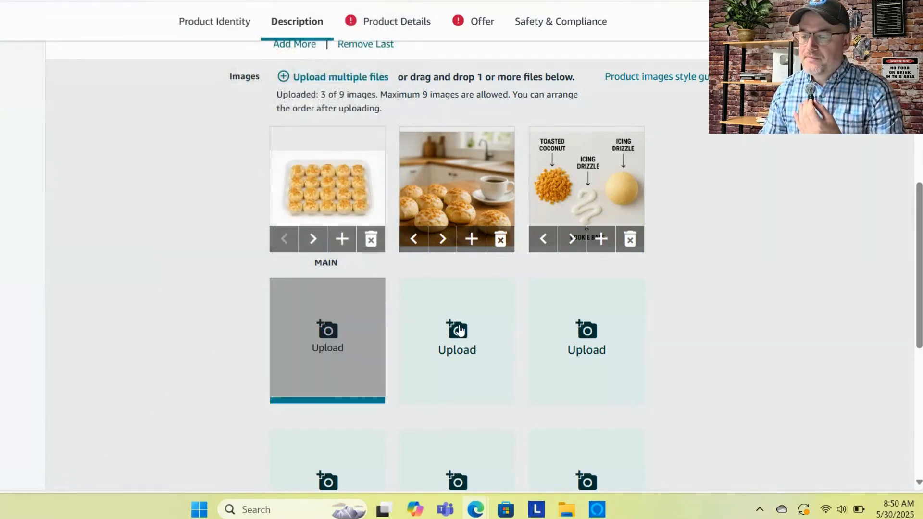
click(459, 331)
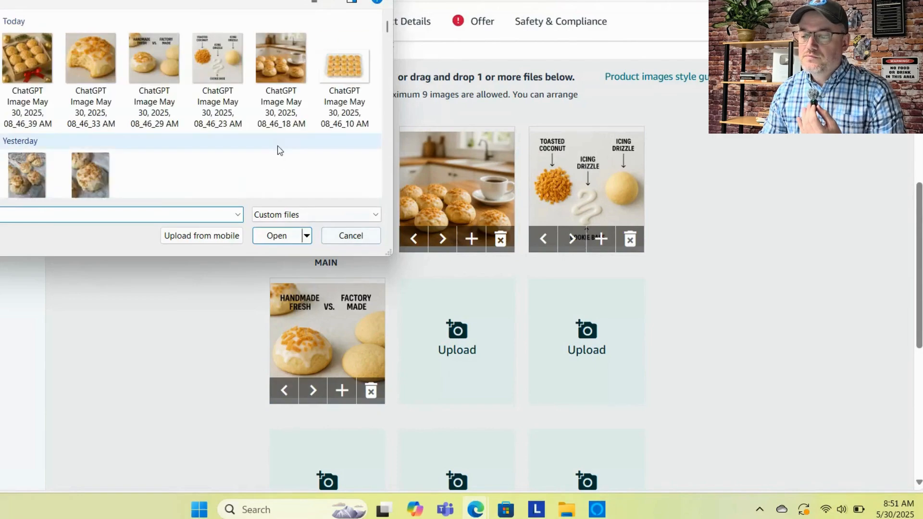
double_click(111, 83)
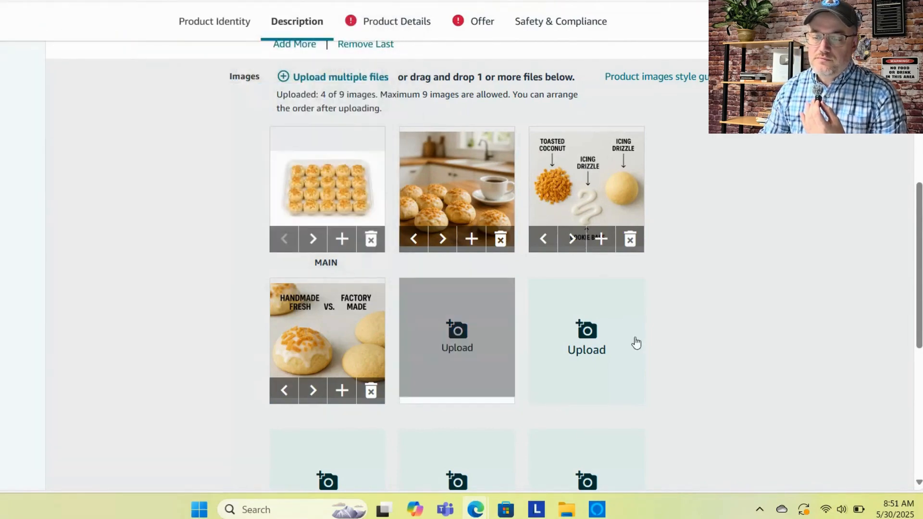
click(586, 328)
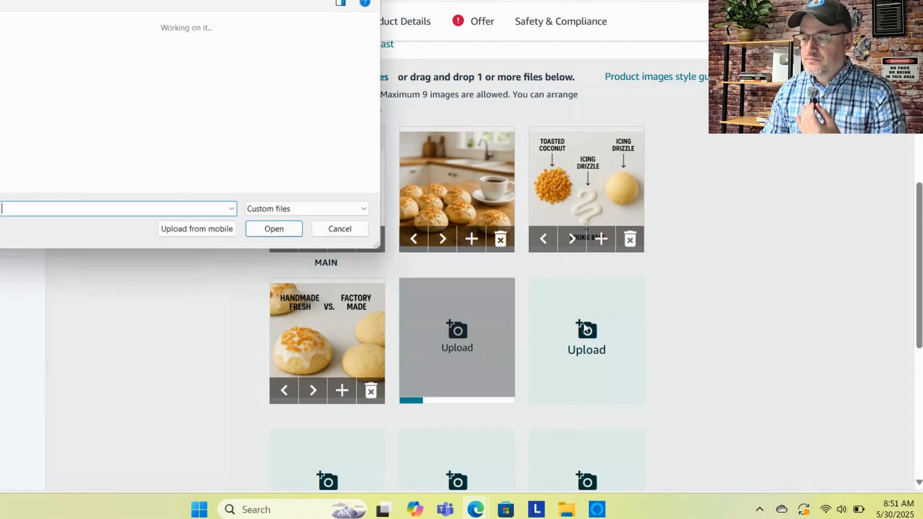
click(19, 71)
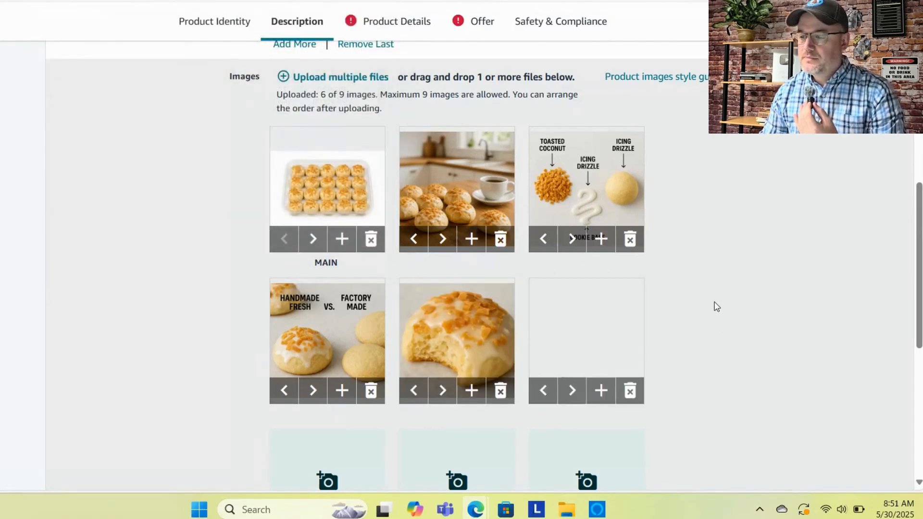
scroll(715, 303, up, 1)
scroll(715, 303, up, 3)
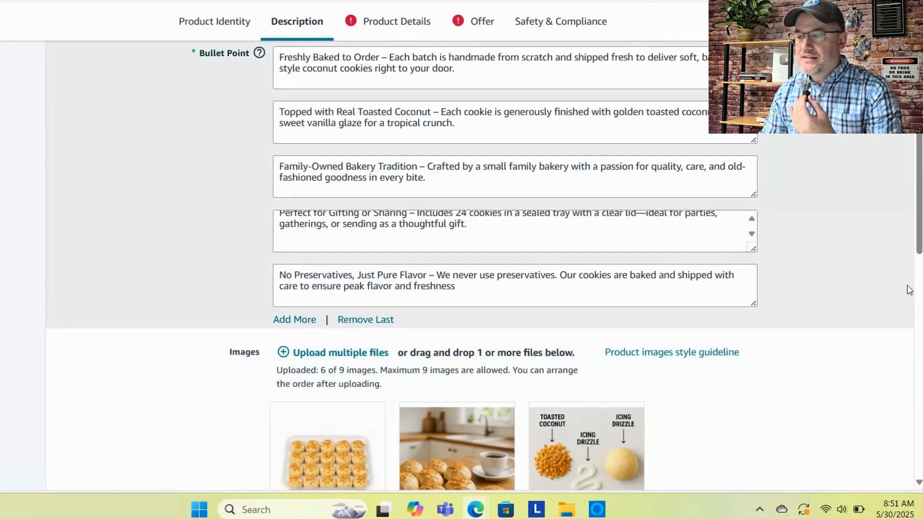
scroll(841, 262, up, 2)
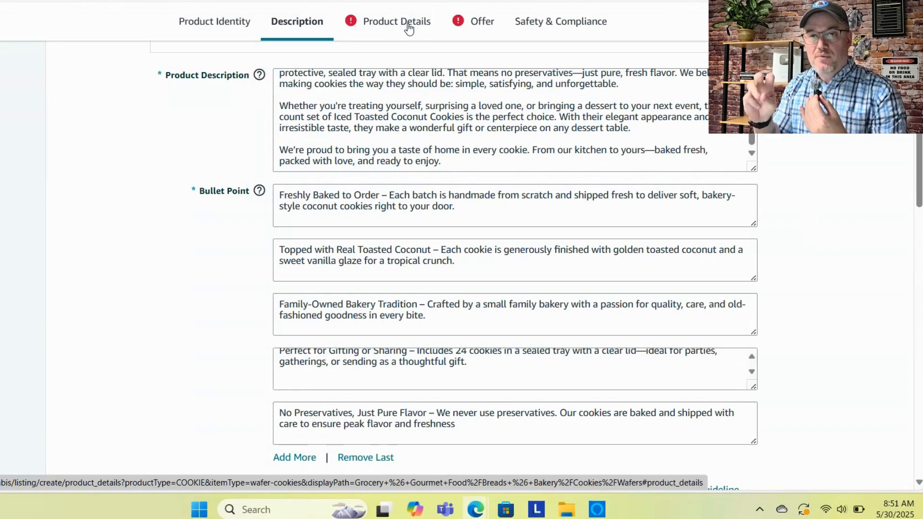
scroll(542, 249, up, 2)
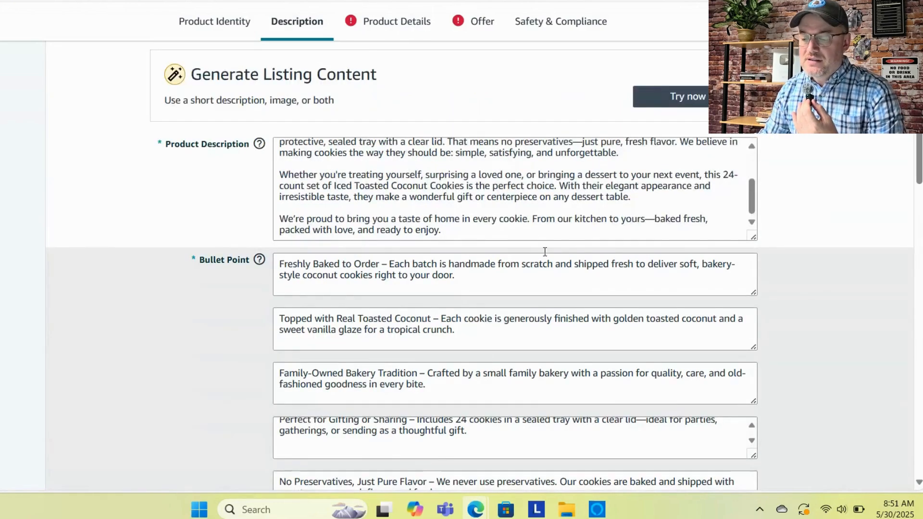
Check the draft listing's bullet points and images, and look over the published Toasted Coconut Iced Cookies product page on Amazon for comparison
scroll(714, 253, down, 6)
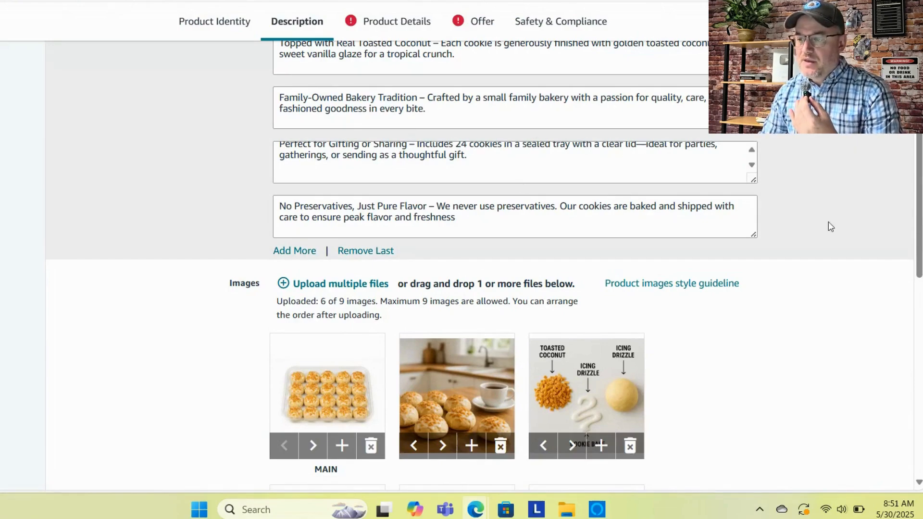
scroll(836, 230, up, 5)
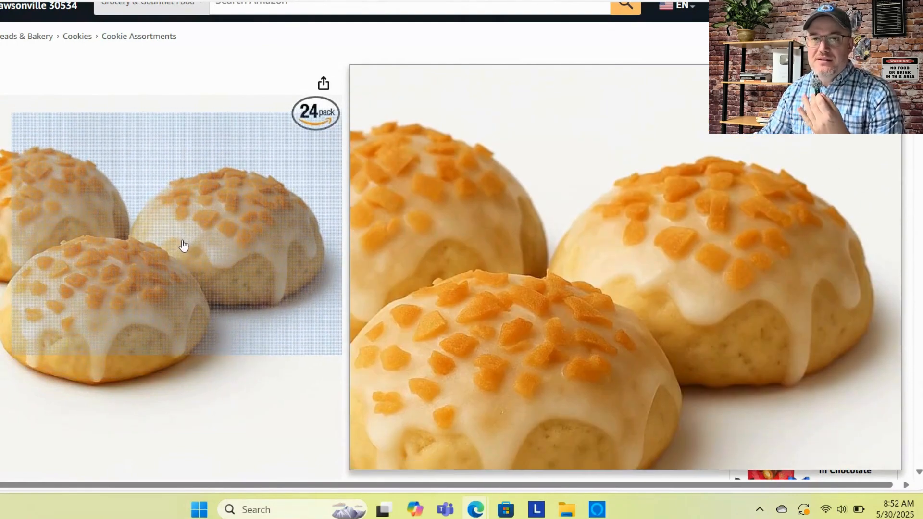
scroll(10, 240, down, 1)
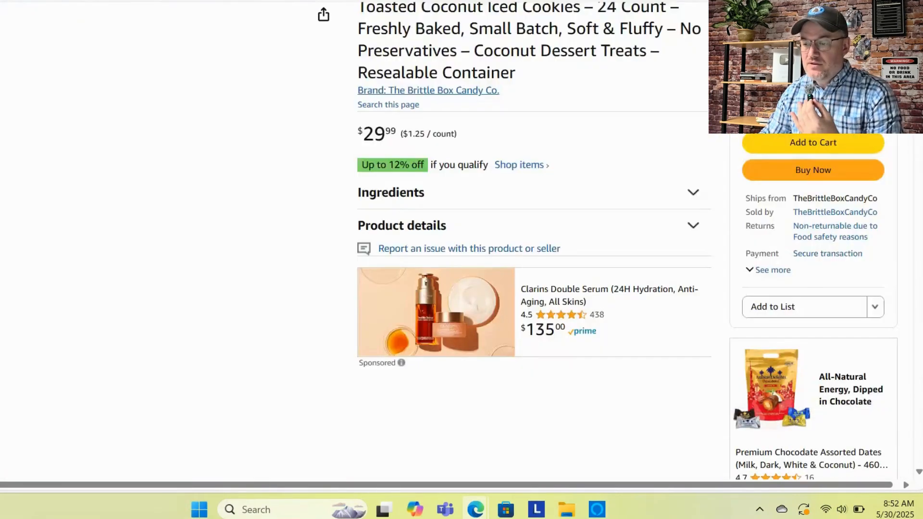
scroll(10, 239, up, 1)
scroll(9, 240, down, 1)
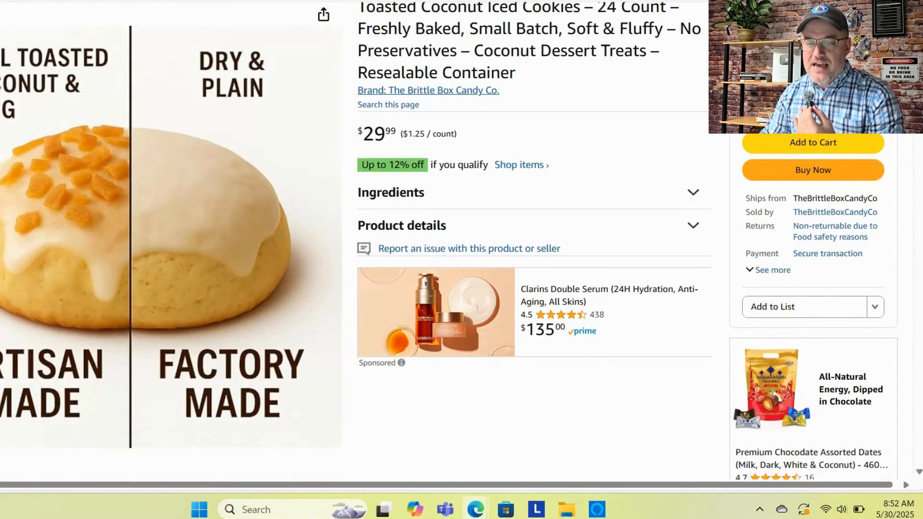
scroll(449, 241, up, 1)
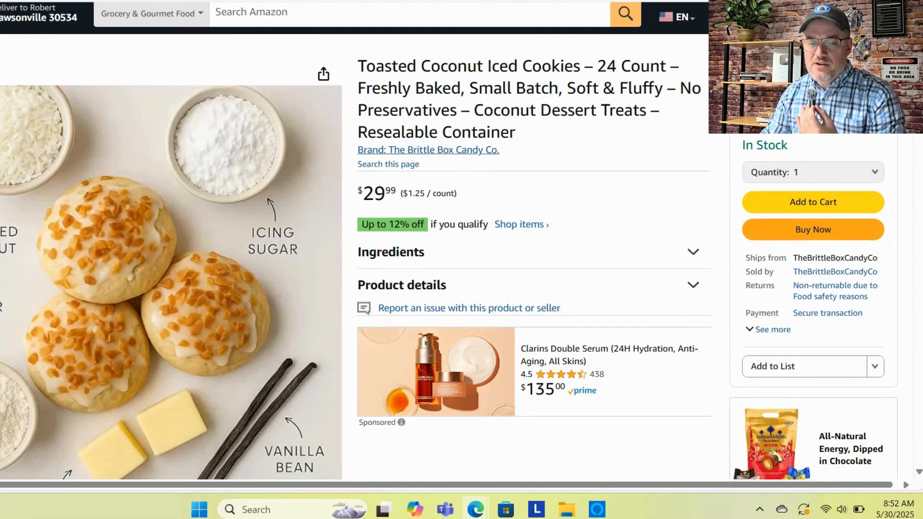
scroll(450, 241, down, 1)
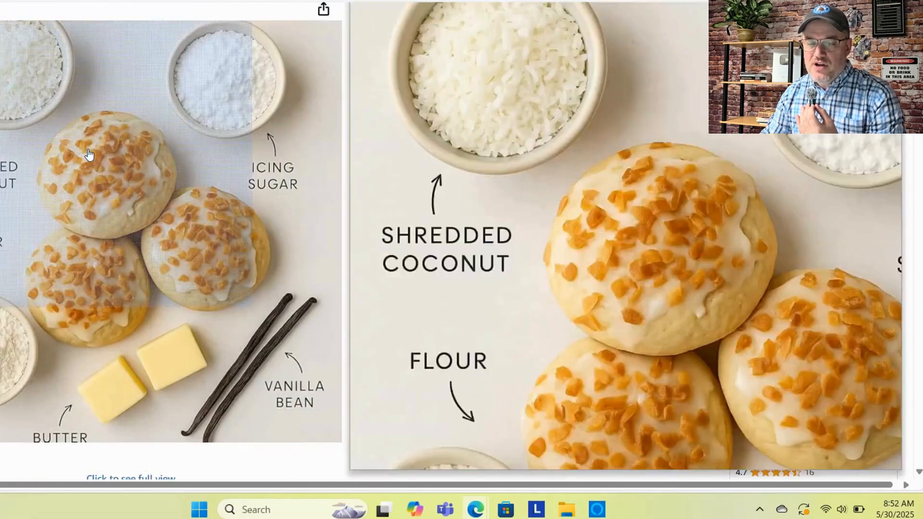
View the published cookie listing's pictures at full size, from the ingredients image through the yellow labelled cookie image, and close the gallery
click(88, 149)
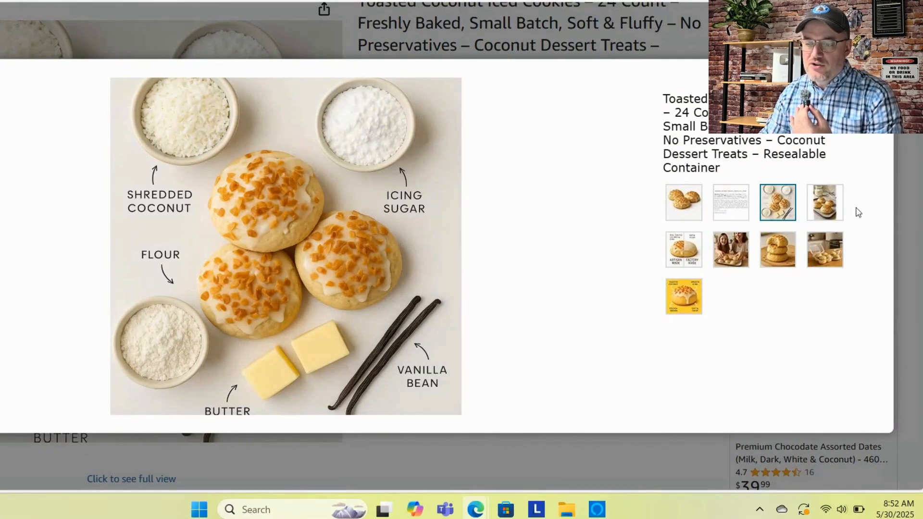
click(832, 213)
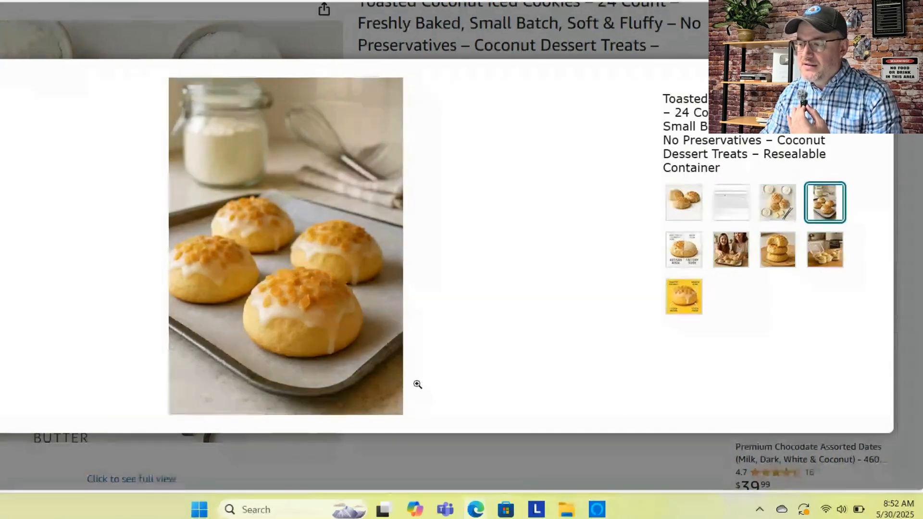
click(689, 264)
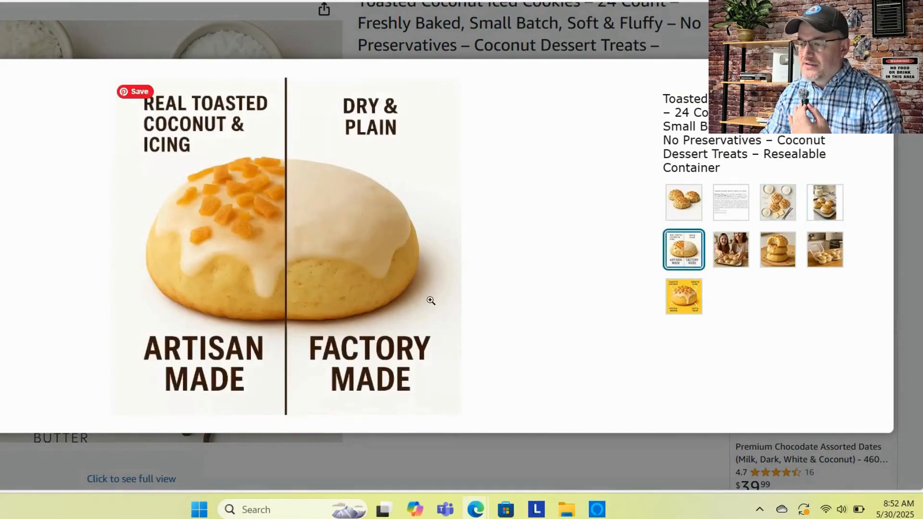
click(733, 266)
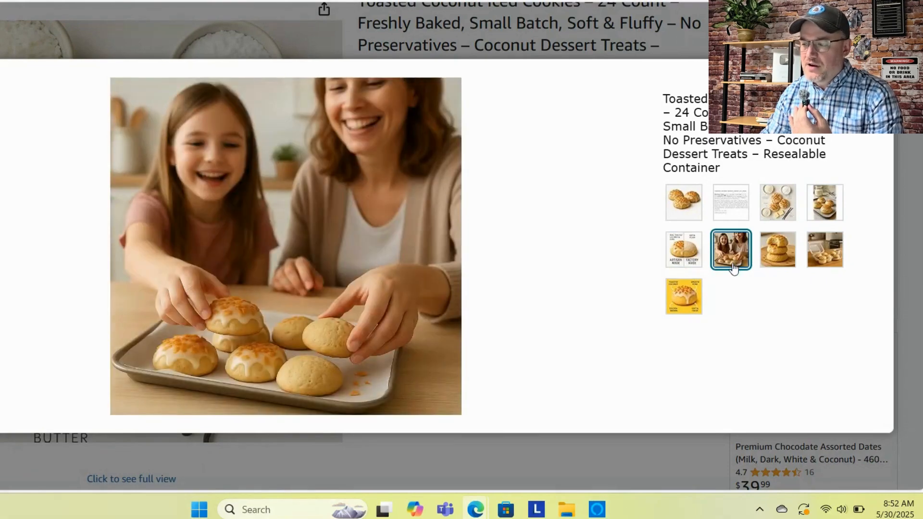
click(779, 267)
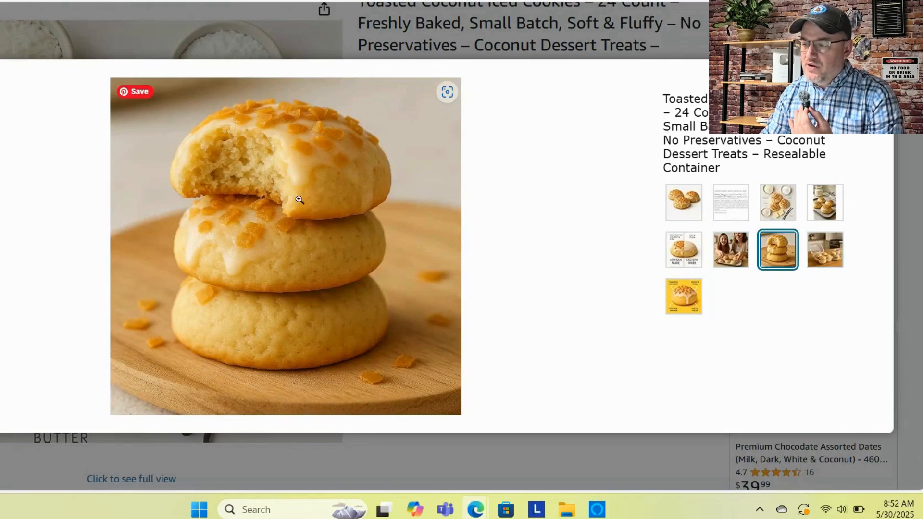
click(836, 258)
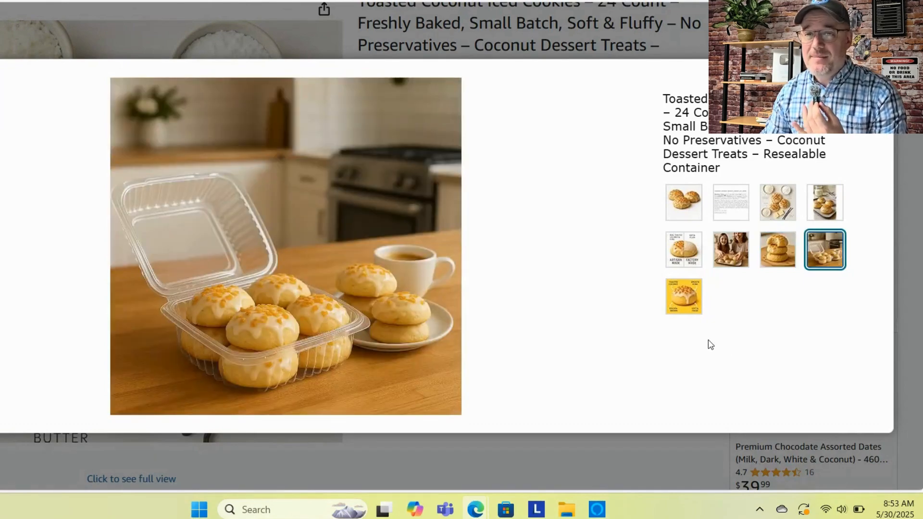
click(683, 312)
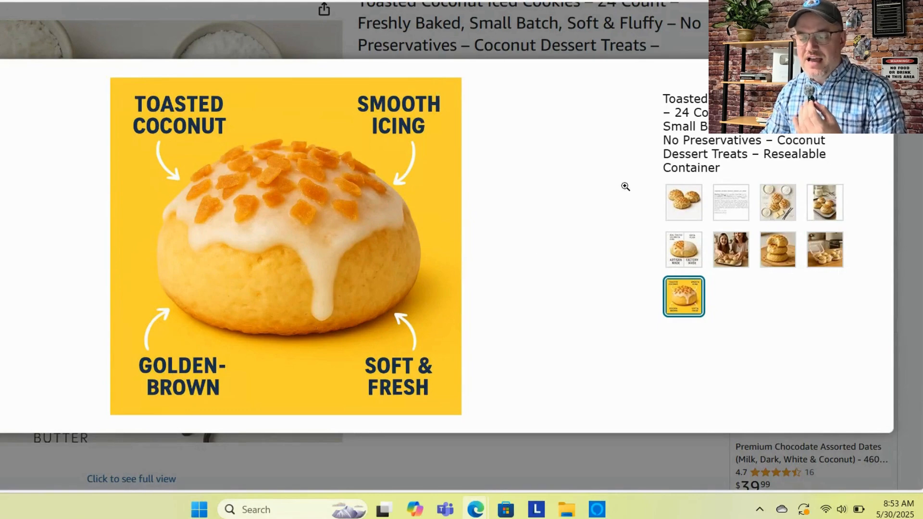
drag(669, 99, 716, 99)
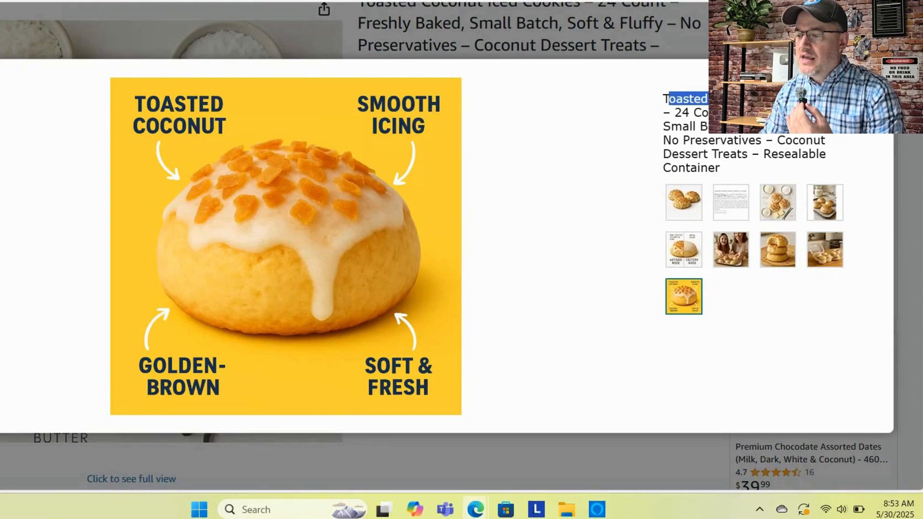
click(878, 74)
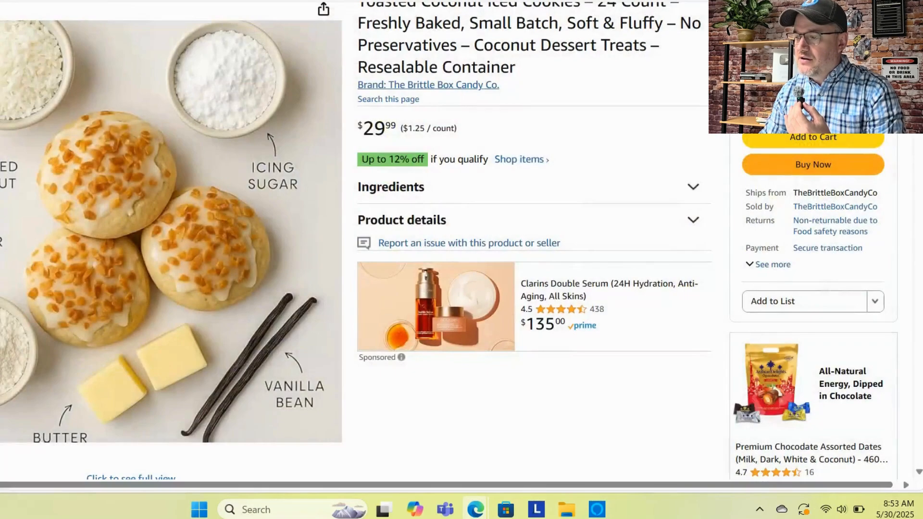
Expand the product details on the cookie page and review the "About this item" bullet points, title and main image
click(693, 220)
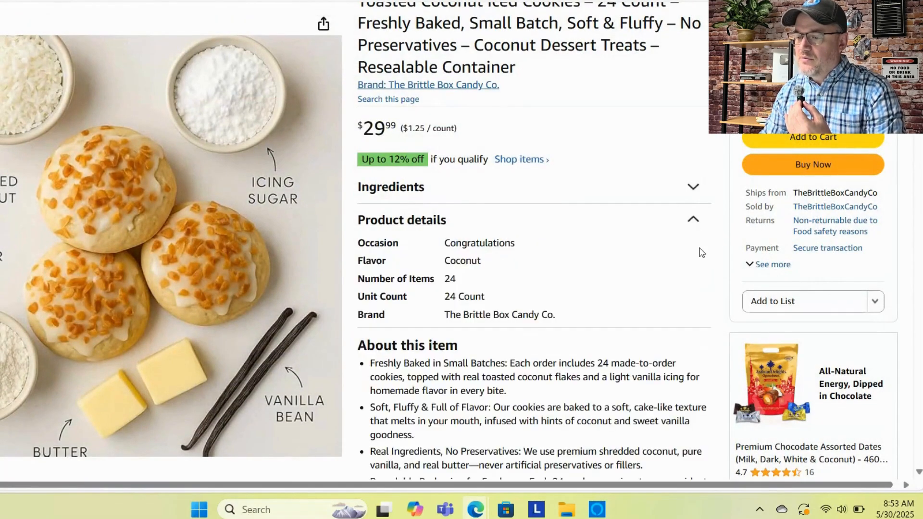
scroll(645, 270, down, 4)
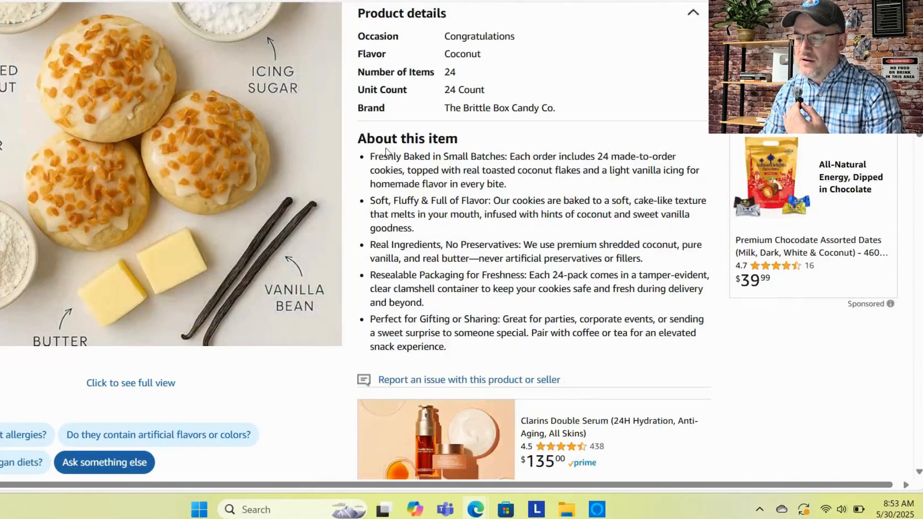
drag(375, 156, 600, 332)
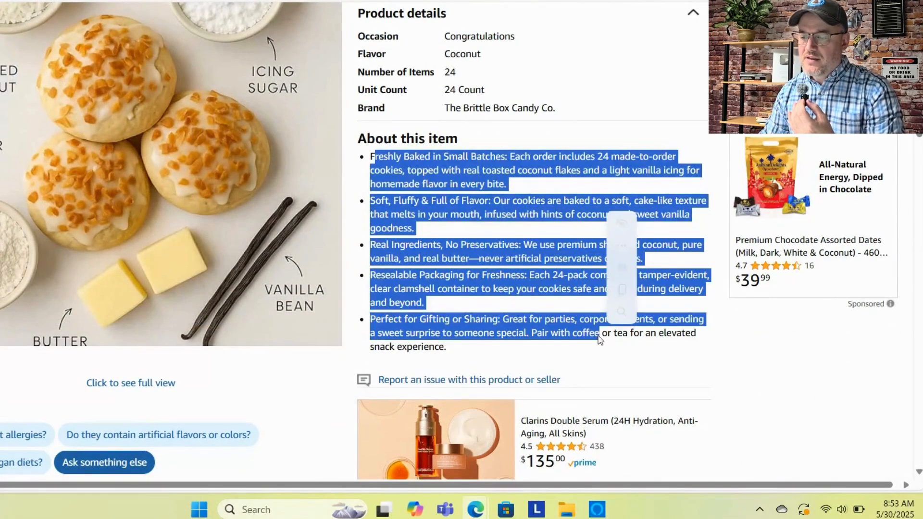
scroll(571, 310, up, 3)
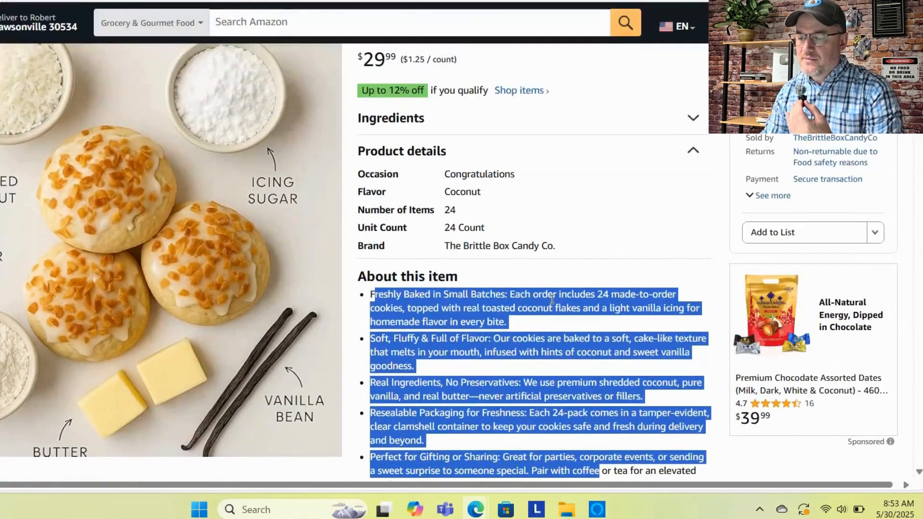
mouse_move(183, 282)
scroll(10, 202, up, 3)
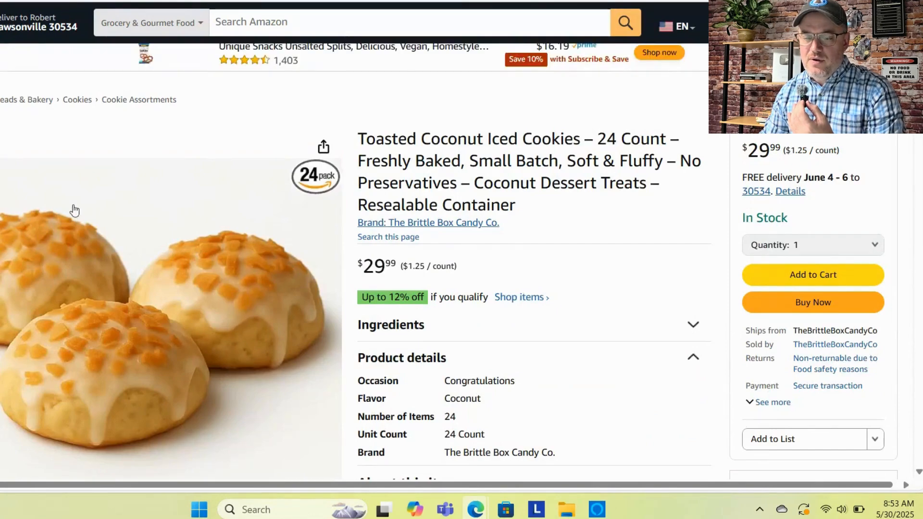
mouse_move(335, 190)
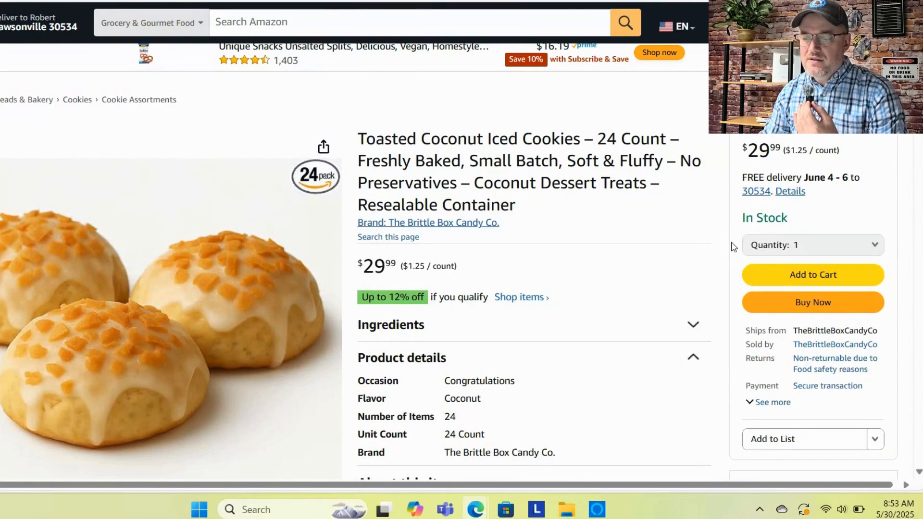
scroll(449, 269, down, 2)
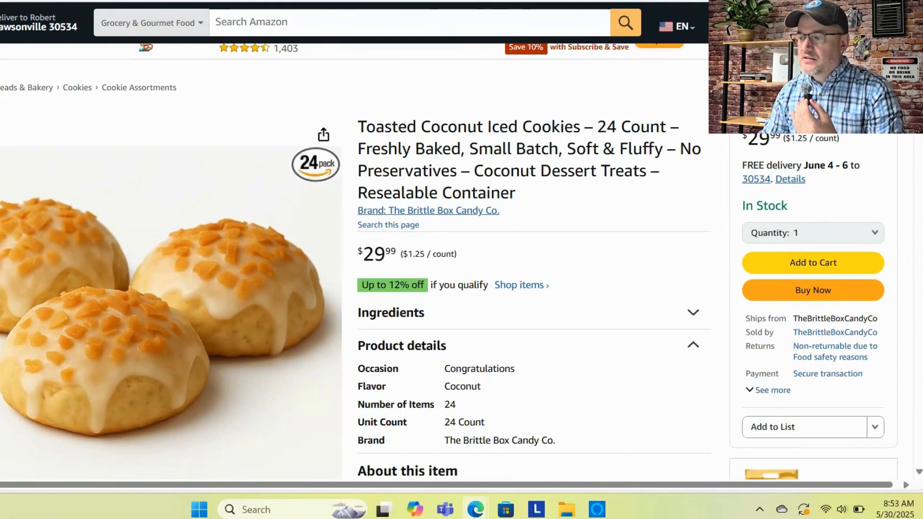